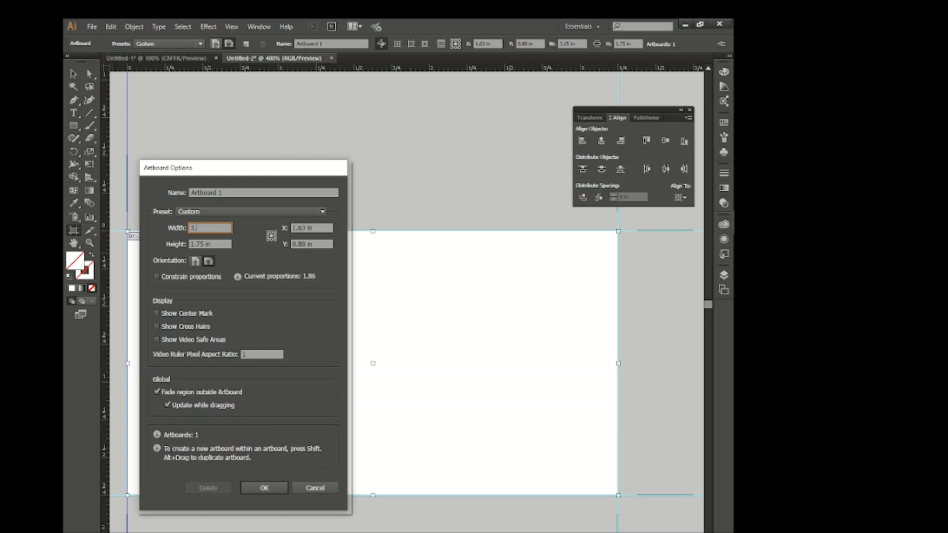
# Resize the artboard to 3.5 in wide by 2 in high.
pyautogui.press('Tab')
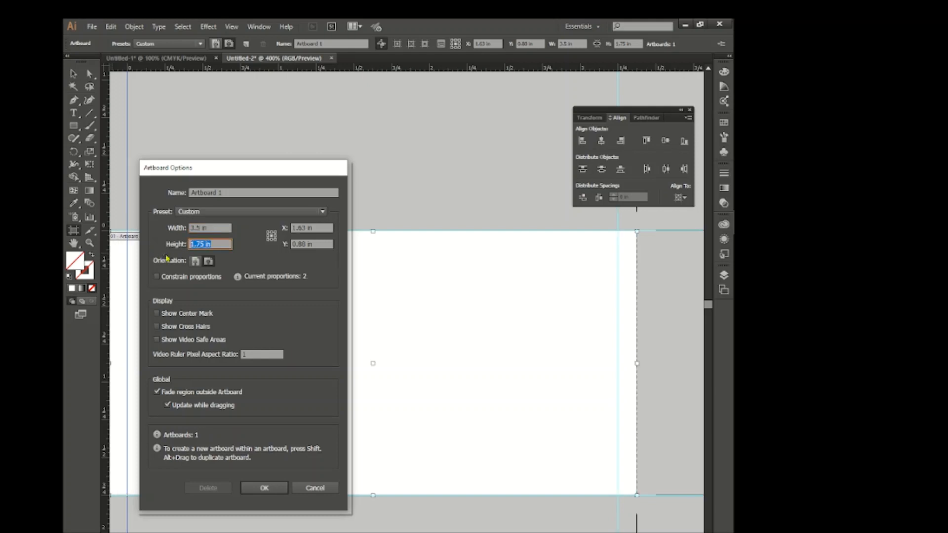
pyautogui.click(276, 485)
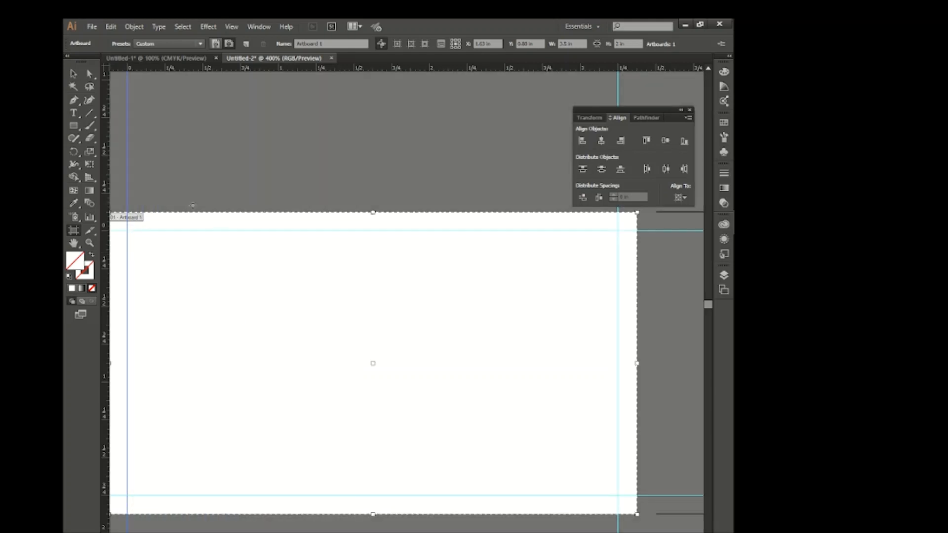
pyautogui.click(74, 74)
# Place ruler guides along all four edges of the resized artboard.
pyautogui.scroll(-1, 374, 315)
pyautogui.hscroll(1, 373, 314)
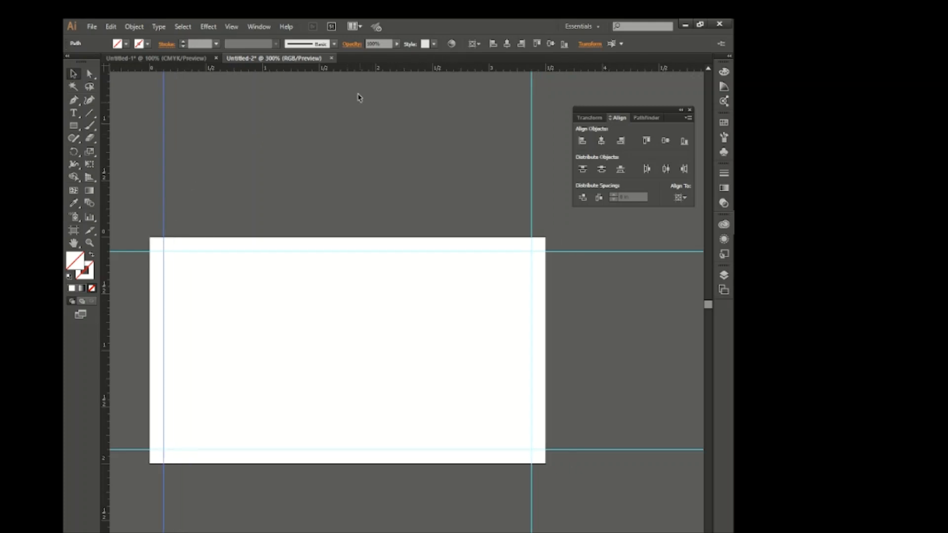
pyautogui.moveTo(359, 73); pyautogui.dragTo(356, 466)
pyautogui.moveTo(326, 69); pyautogui.dragTo(332, 238)
pyautogui.moveTo(107, 306); pyautogui.dragTo(545, 313)
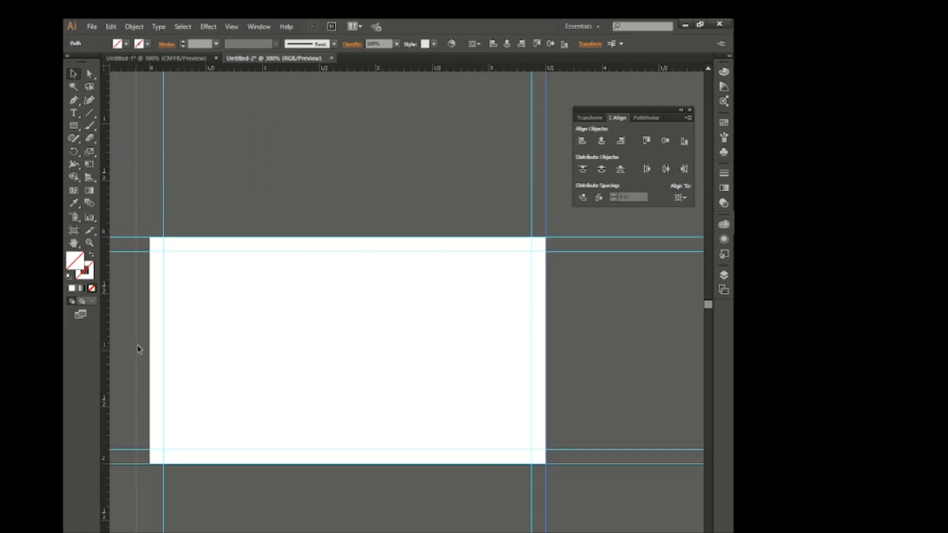
pyautogui.moveTo(149, 342); pyautogui.dragTo(150, 339)
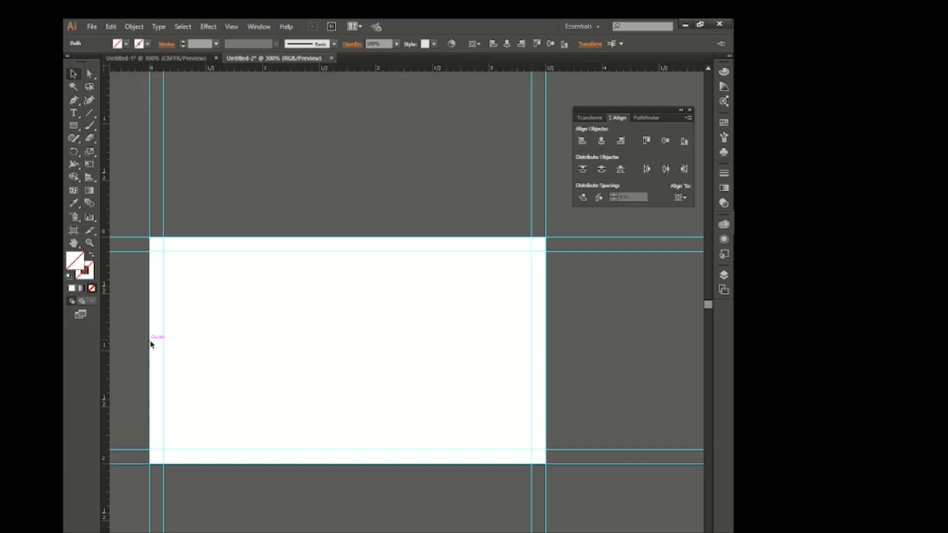
# Enlarge the artboard to 3.75 in wide by 2.25 in high.
pyautogui.doubleClick(74, 230)
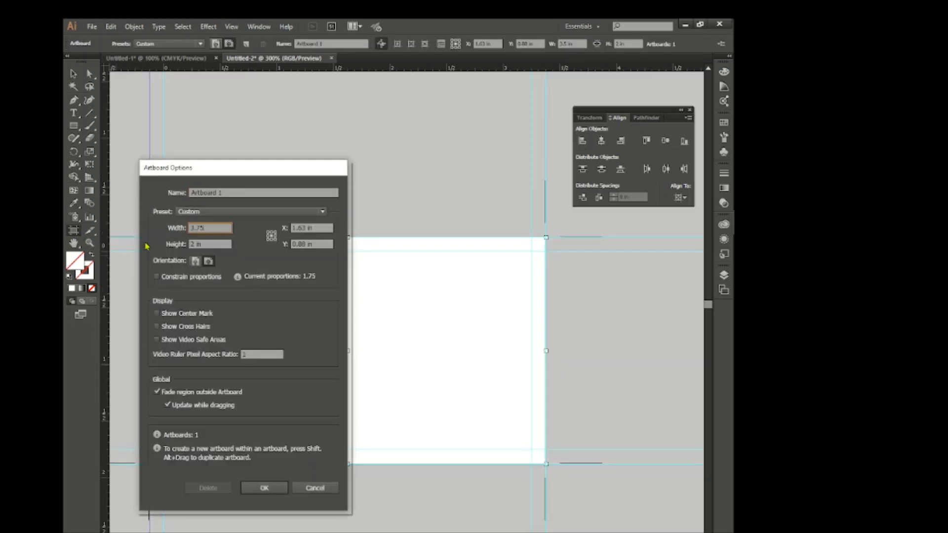
pyautogui.write('3.75')
pyautogui.press('Tab')
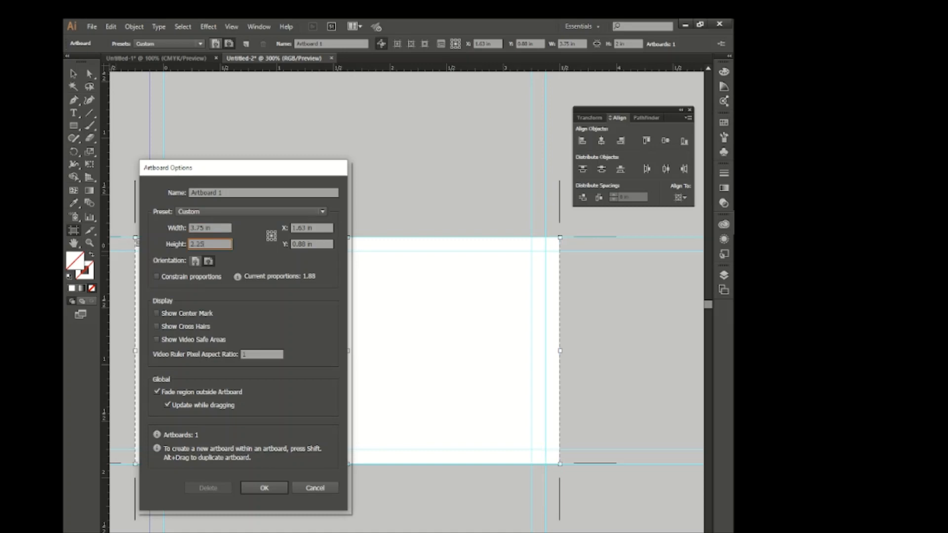
pyautogui.click(260, 489)
pyautogui.press('v')
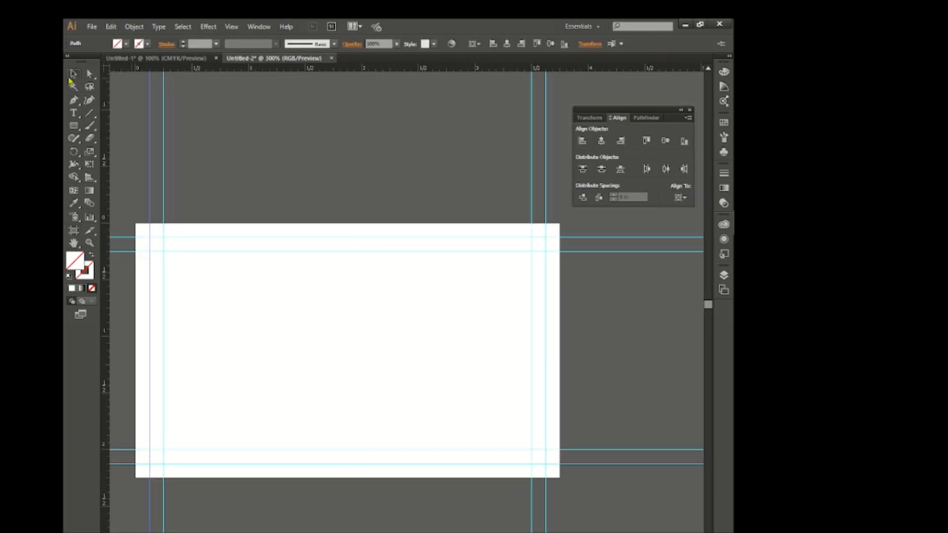
# Duplicate the artboard beside the original, level with it and with a small gap between the two.
pyautogui.scroll(-1, 362, 314)
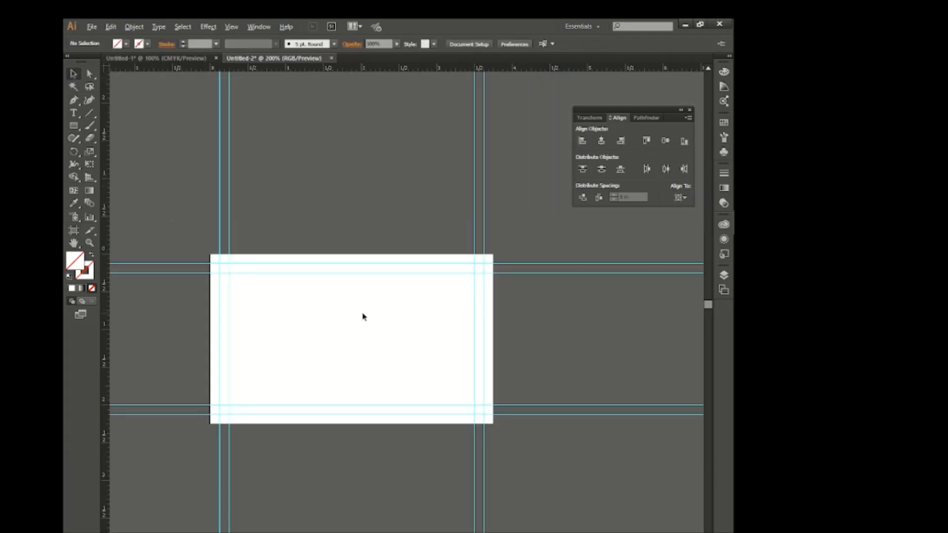
pyautogui.hscroll(5, 363, 314)
pyautogui.click(74, 230)
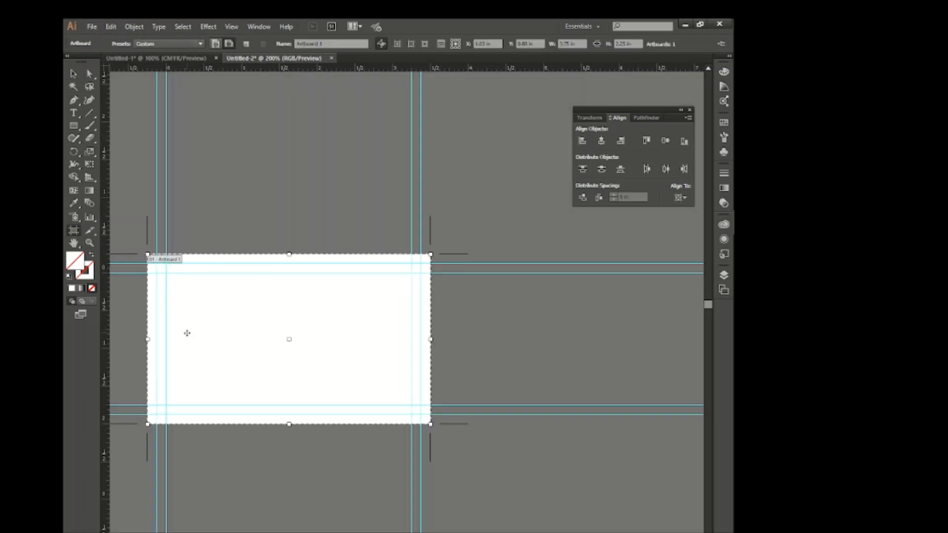
pyautogui.moveTo(187, 335); pyautogui.dragTo(492, 340)
pyautogui.click(74, 74)
pyautogui.scroll(-1, 264, 278)
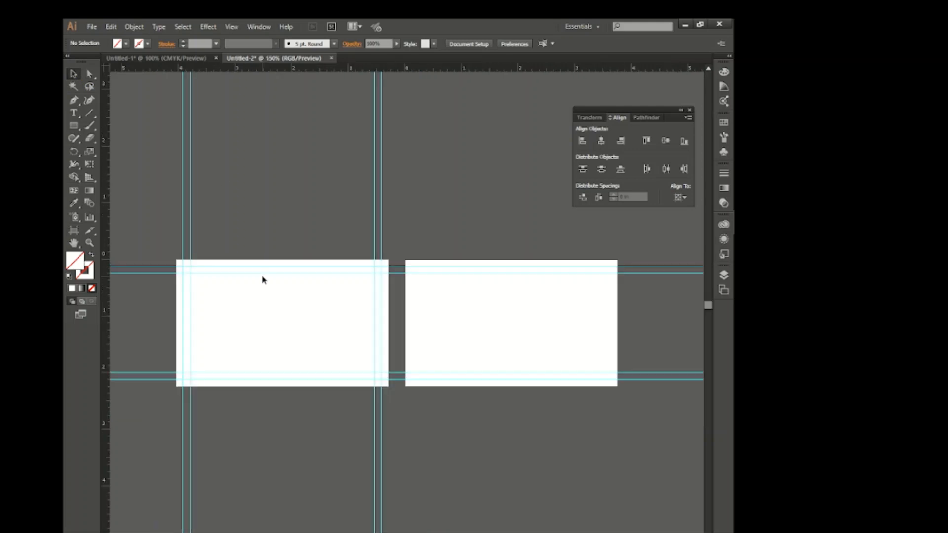
# Copy the vertical guides from the first artboard onto the second, matching the same edge margins.
pyautogui.hscroll(2, 264, 279)
pyautogui.moveTo(355, 442); pyautogui.dragTo(354, 440)
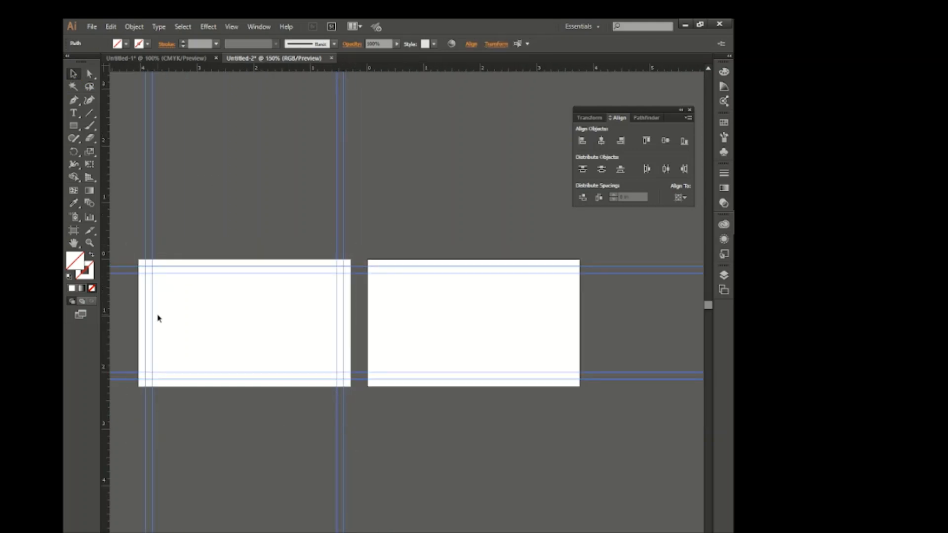
pyautogui.moveTo(154, 317); pyautogui.dragTo(380, 303)
pyautogui.press('Right')
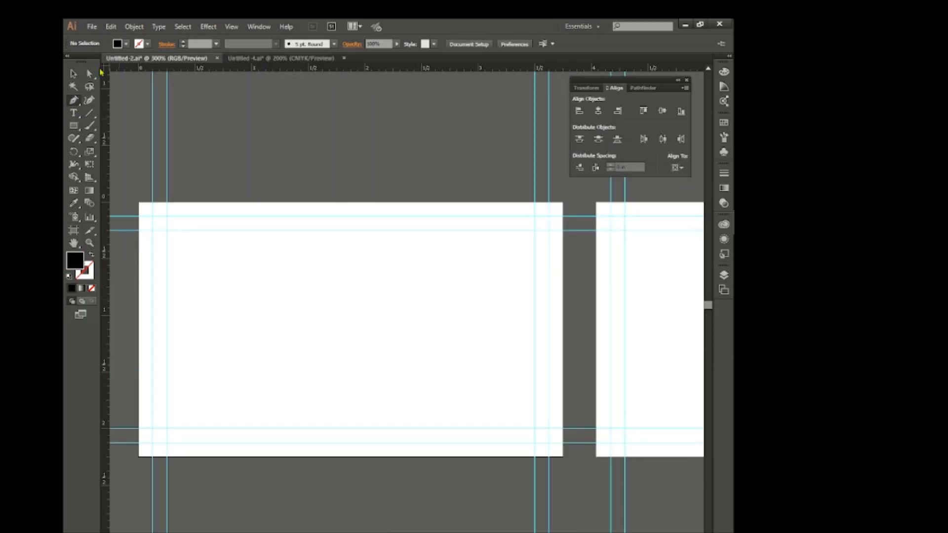
# Draw a blue right triangle about 0.6 in wide and 0.7 in tall with the Pen tool, snapped to the first artboard's lower-right outer guides.
pyautogui.click(126, 43)
pyautogui.click(136, 75)
pyautogui.press('Escape')
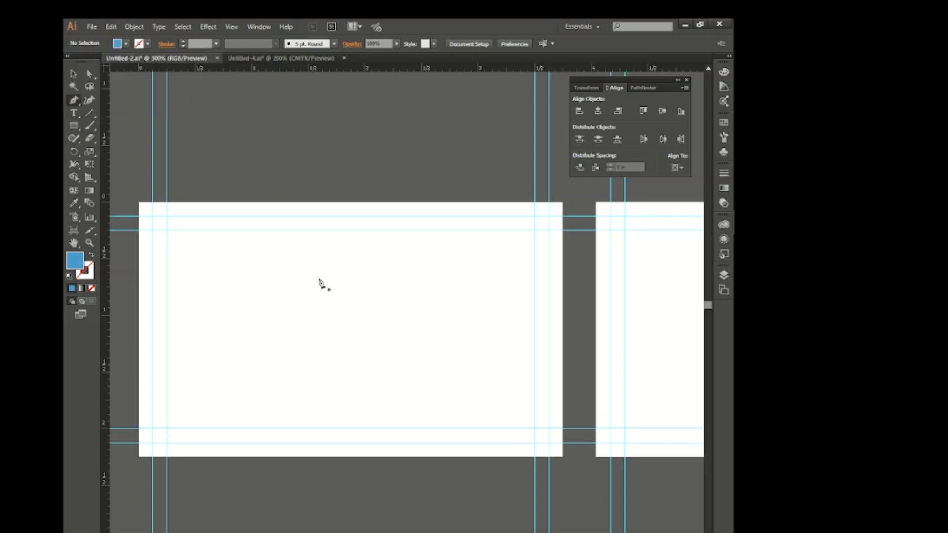
pyautogui.click(548, 442)
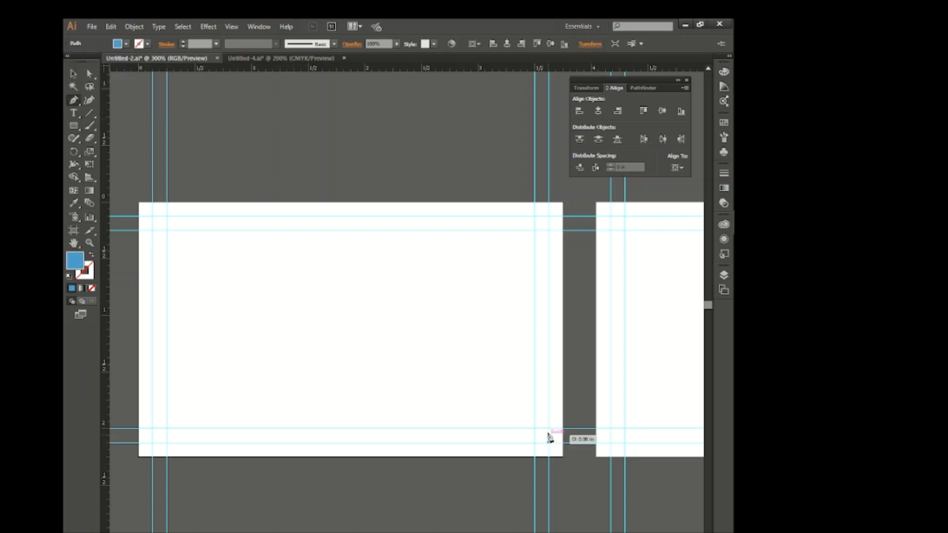
pyautogui.click(549, 368)
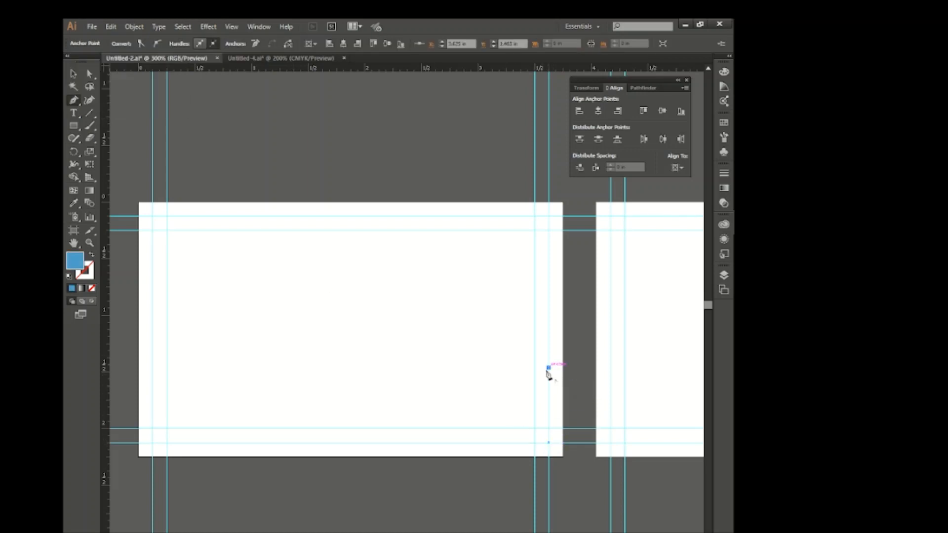
pyautogui.click(482, 442)
pyautogui.hotkey('ctrl', 'z')
pyautogui.click(483, 442)
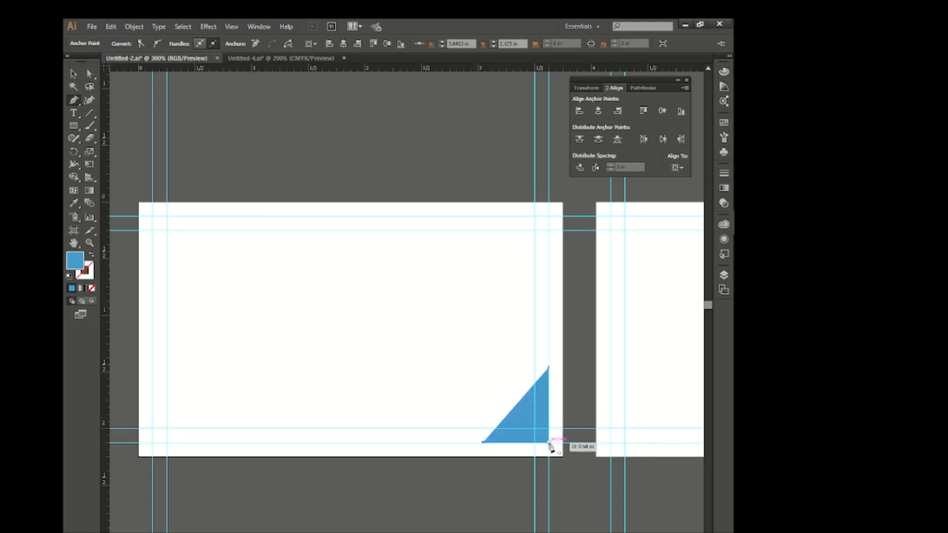
pyautogui.click(547, 442)
pyautogui.click(74, 74)
pyautogui.click(305, 172)
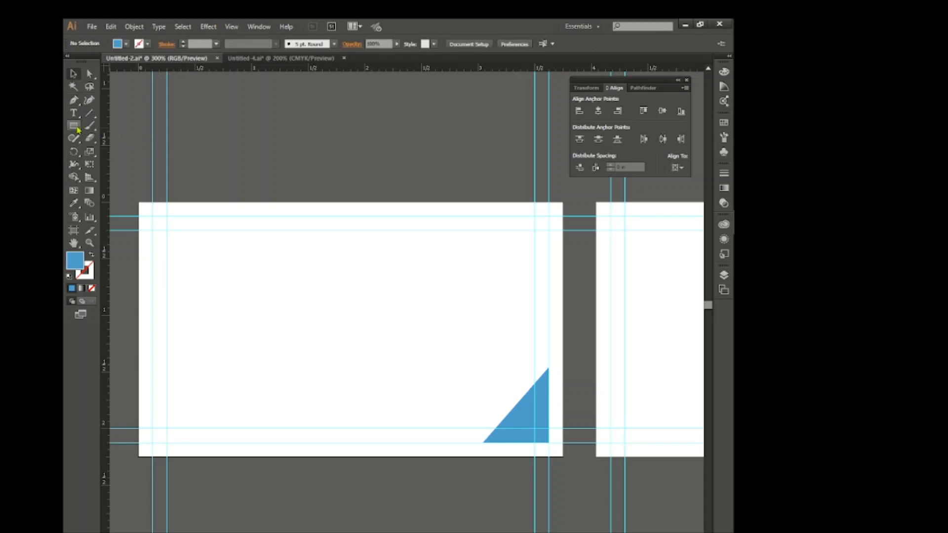
# Draw two thin blue bars end to end between the bottom guides, separated by a narrow gap and meeting the triangle.
pyautogui.click(75, 127)
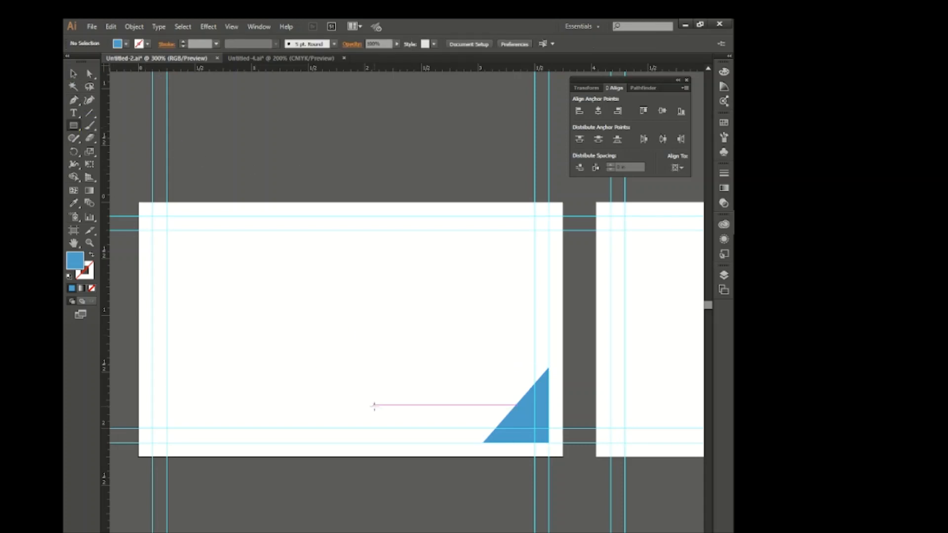
pyautogui.moveTo(379, 429); pyautogui.dragTo(321, 438)
pyautogui.click(73, 74)
pyautogui.click(343, 324)
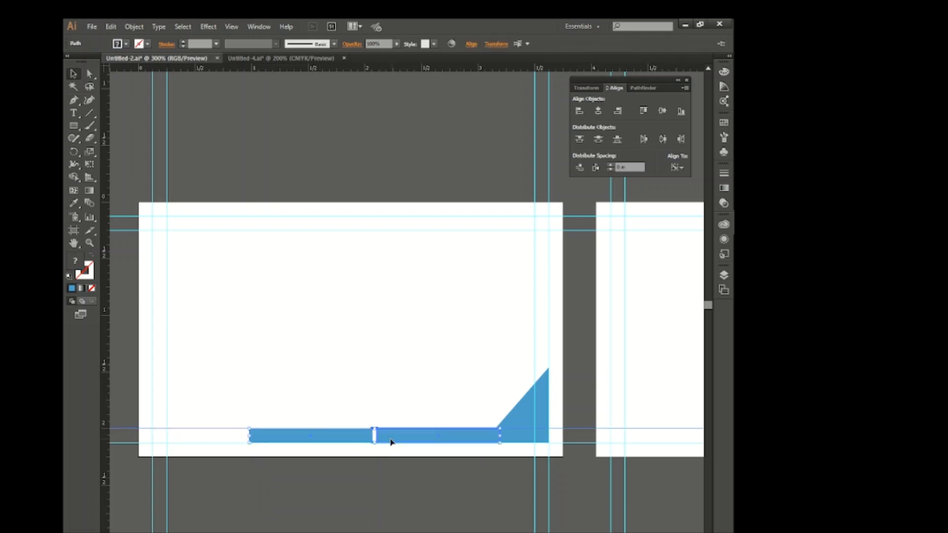
# Shorten both blue bars together from their left end, keeping them joined to the triangle.
pyautogui.keyDown('shift'); pyautogui.click(392, 438); pyautogui.keyUp('shift')
pyautogui.moveTo(249, 436); pyautogui.dragTo(340, 439)
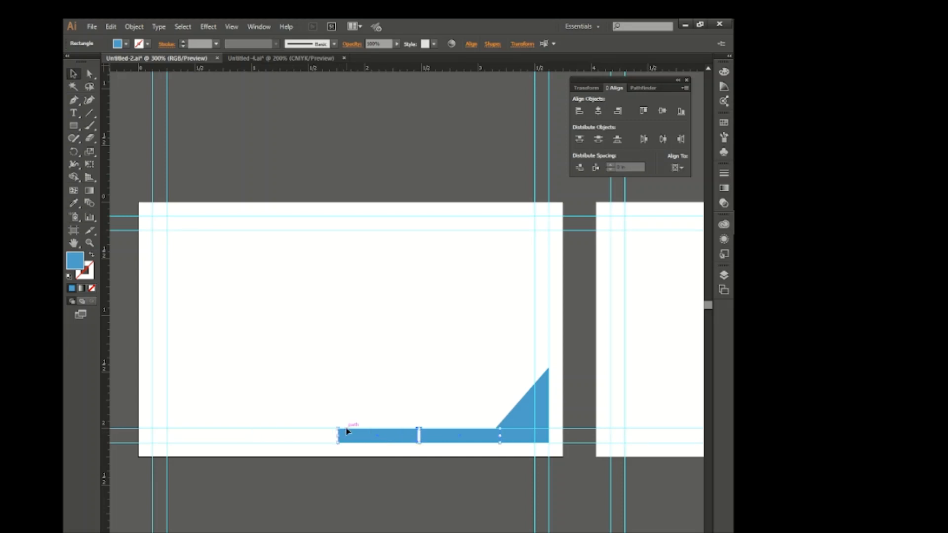
pyautogui.click(370, 407)
# Merge the corner triangle and the adjoining blue bar into one shape with the Shape Builder tool.
pyautogui.click(521, 413)
pyautogui.click(468, 412)
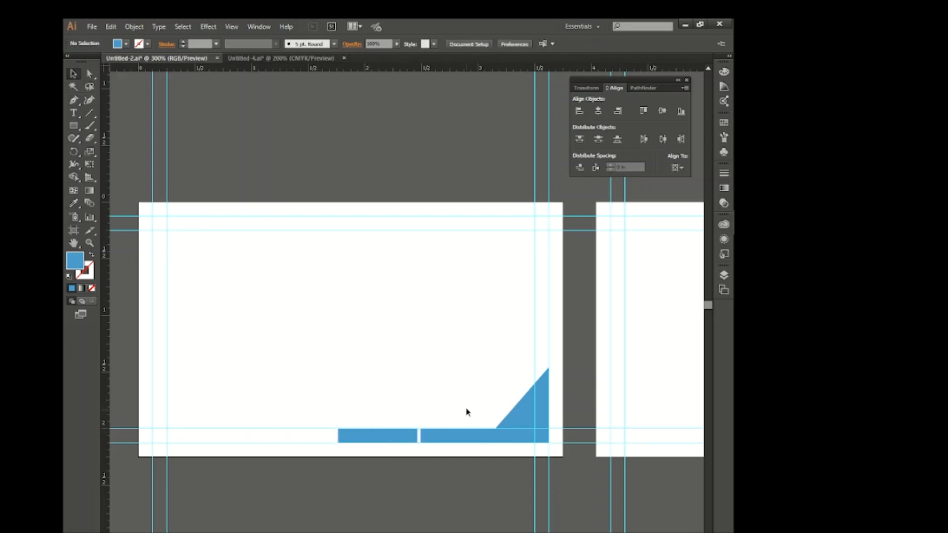
pyautogui.moveTo(468, 412)
pyautogui.mouseDown()
pyautogui.moveTo(520, 447)
pyautogui.moveTo(444, 436)
pyautogui.mouseUp()
pyautogui.click(75, 179)
pyautogui.press('v')
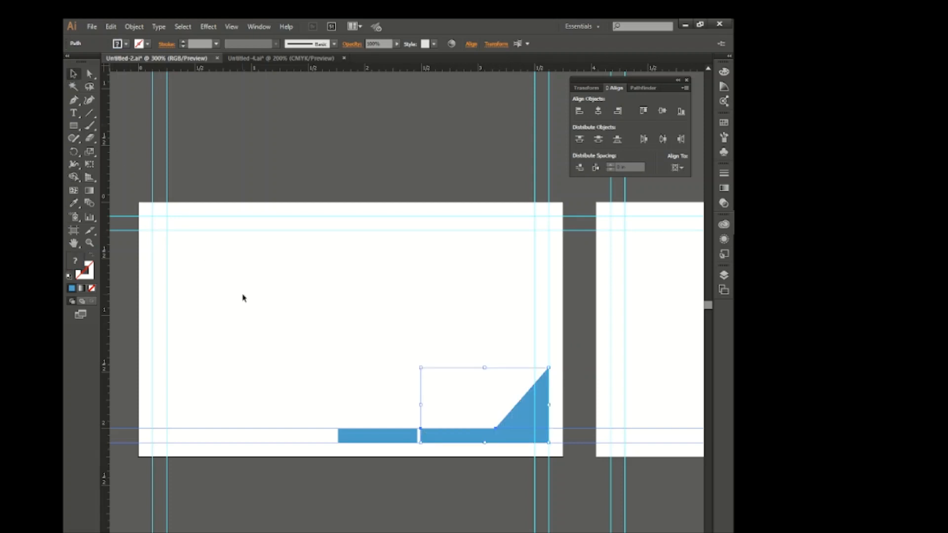
pyautogui.click(242, 298)
# Fill the separate bar at the left of the merged corner shape with black.
pyautogui.click(376, 438)
pyautogui.click(125, 44)
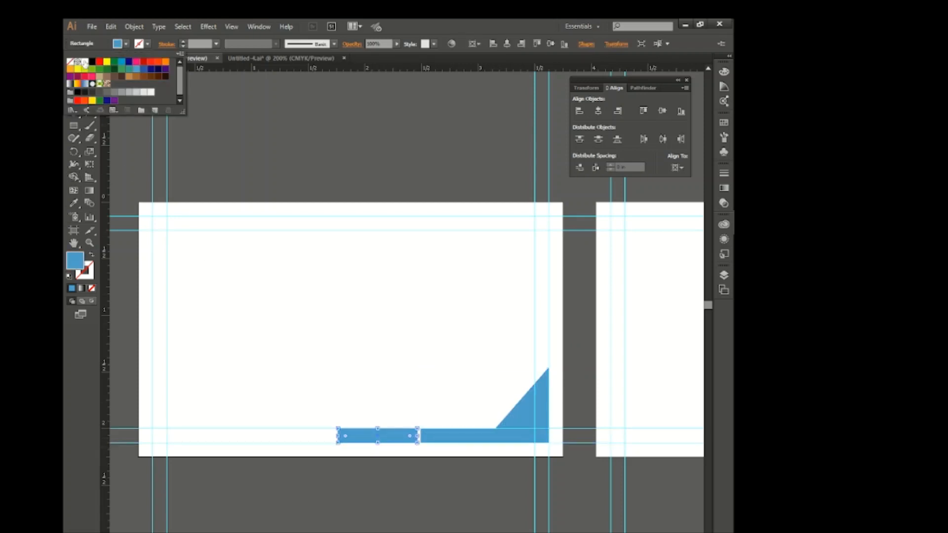
pyautogui.click(92, 62)
pyautogui.click(373, 337)
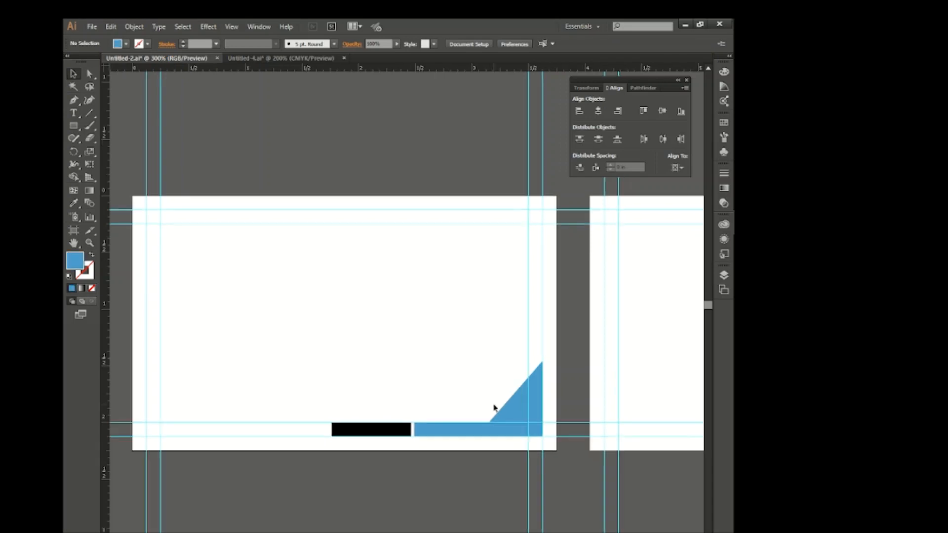
# Duplicate the corner decoration, rotate the copy 180°, and snap it to the outer guides at the card's upper-left corner.
pyautogui.moveTo(511, 408); pyautogui.dragTo(365, 297)
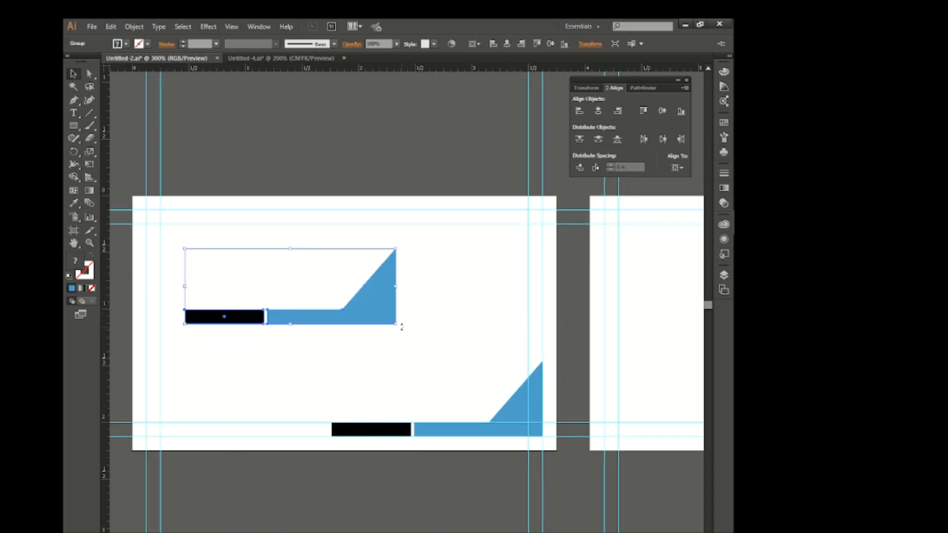
pyautogui.moveTo(402, 327); pyautogui.dragTo(220, 243)
pyautogui.moveTo(207, 275); pyautogui.dragTo(163, 230)
pyautogui.scroll(3, 148, 235)
pyautogui.click(254, 263)
pyautogui.moveTo(221, 245); pyautogui.dragTo(214, 241)
pyautogui.click(242, 257)
pyautogui.click(280, 287)
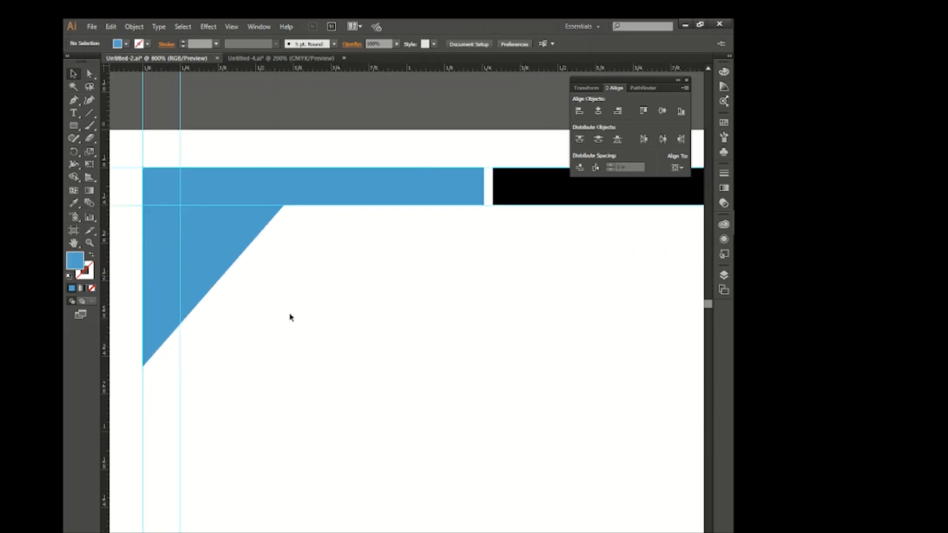
# Copy the logo from the Untitled-4.ai document and place it in the upper middle of the first card.
pyautogui.scroll(-3, 381, 366)
pyautogui.hscroll(5, 382, 367)
pyautogui.scroll(-5, 385, 367)
pyautogui.hscroll(5, 390, 359)
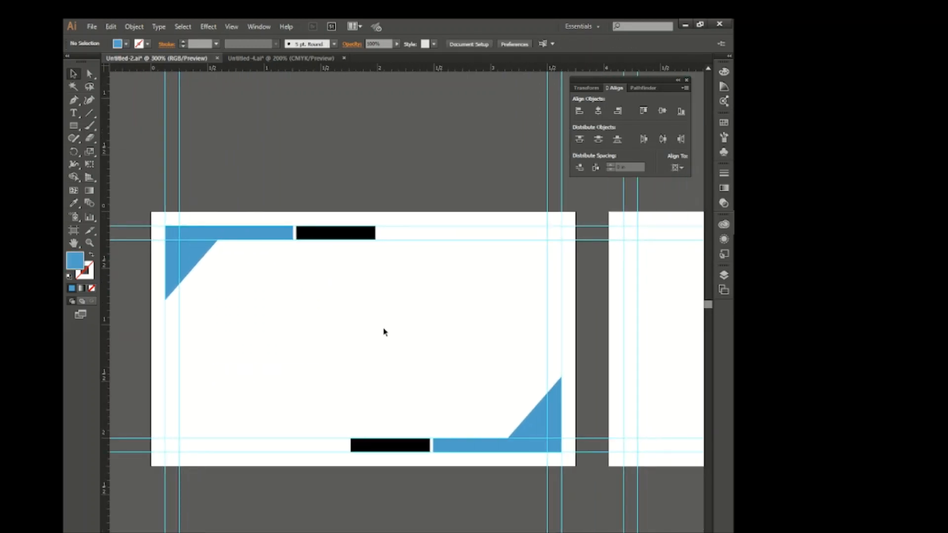
pyautogui.click(272, 60)
pyautogui.click(322, 154)
pyautogui.moveTo(457, 275); pyautogui.dragTo(374, 310)
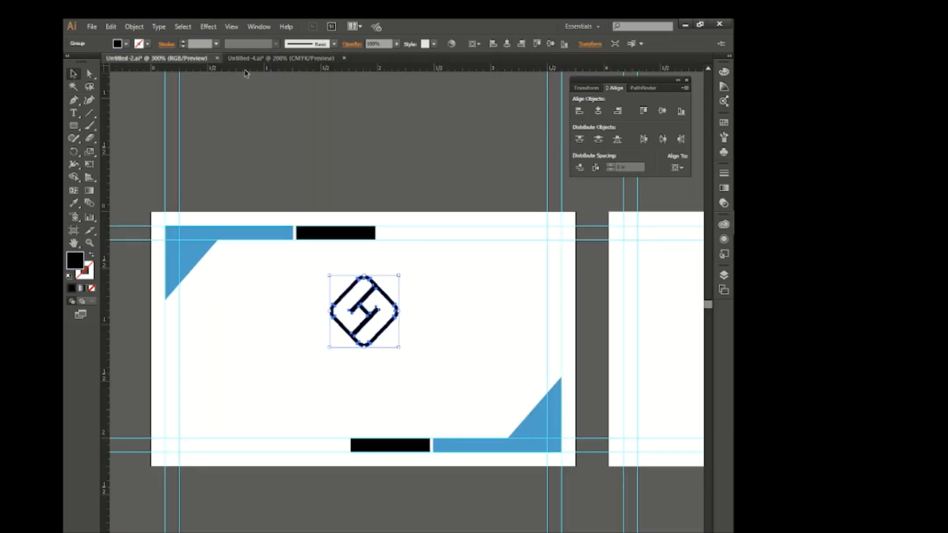
# Bring the COMPANY NAME and YOUR TAGLINE text from Untitled-4.ai and place it below the logo.
pyautogui.click(272, 58)
pyautogui.click(295, 279)
pyautogui.moveTo(295, 279); pyautogui.dragTo(390, 377)
pyautogui.click(416, 305)
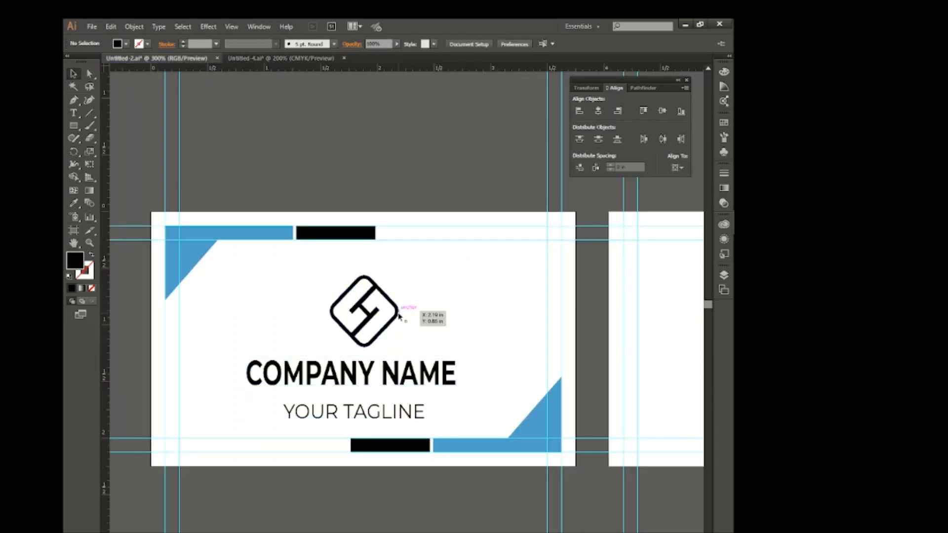
# Enlarge the logo slightly and recolor it with the blue sampled from the corner shape.
pyautogui.click(401, 311)
pyautogui.click(74, 203)
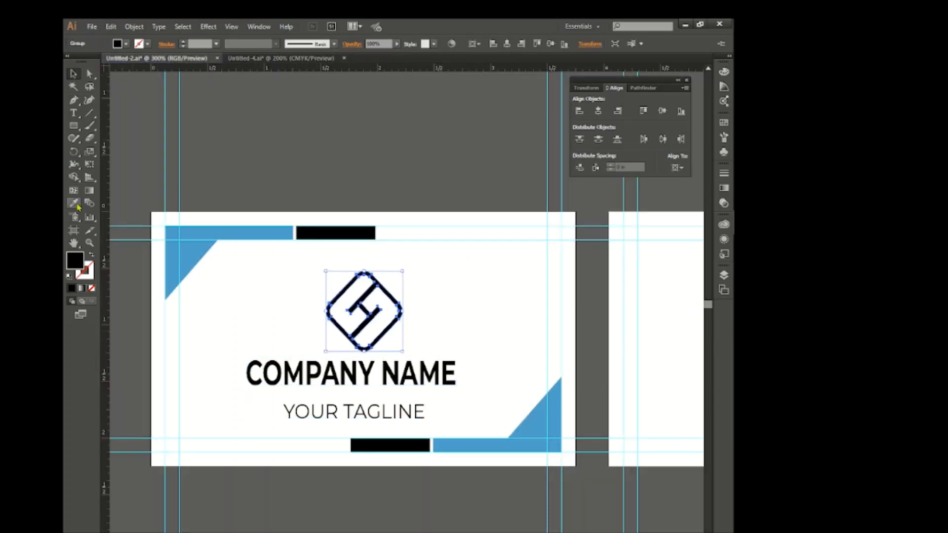
pyautogui.click(185, 256)
pyautogui.click(74, 73)
pyautogui.click(453, 313)
# Reduce the COMPANY NAME text to 16 pt and center it horizontally on the first card.
pyautogui.click(429, 383)
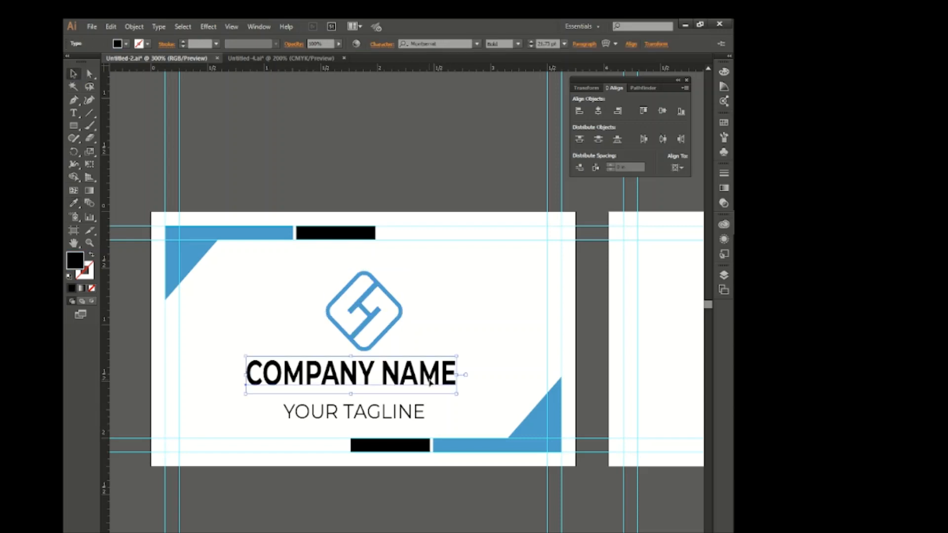
pyautogui.scroll(-5, 554, 42)
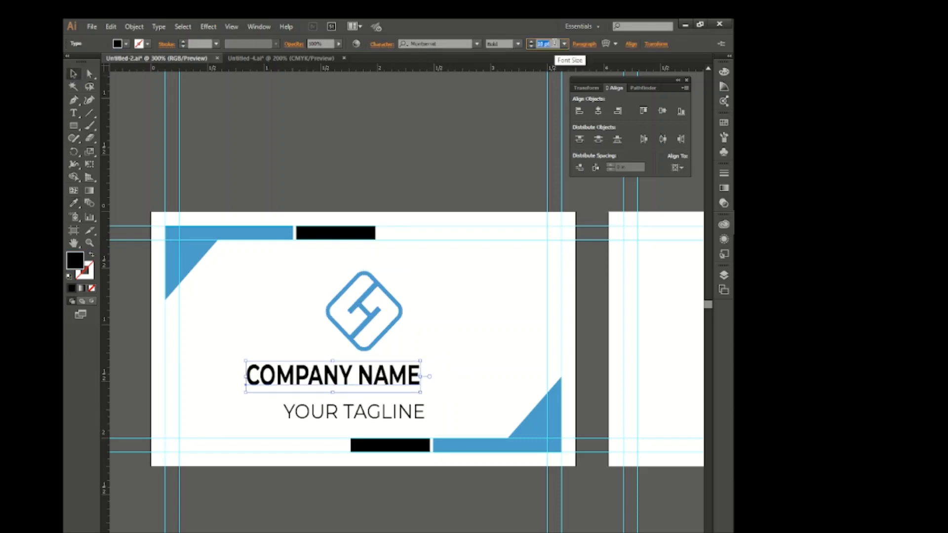
pyautogui.click(468, 286)
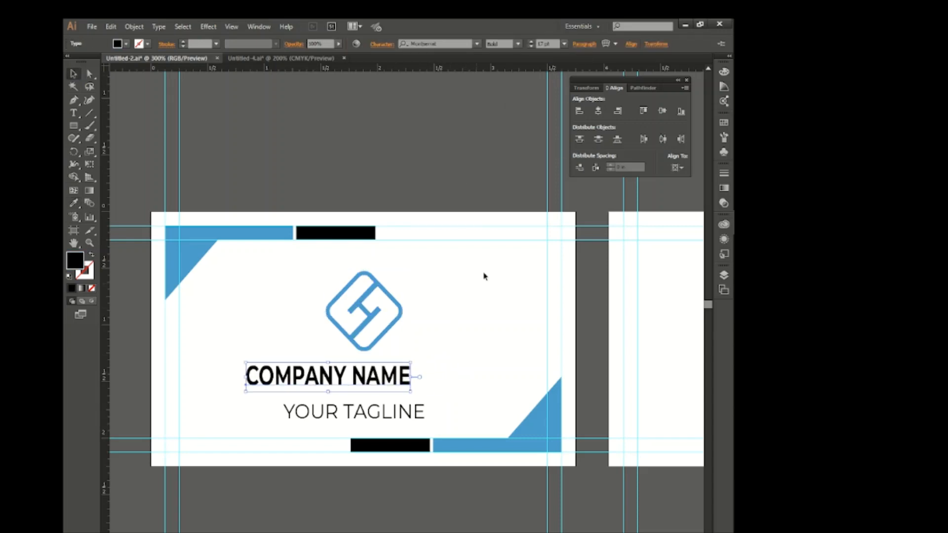
pyautogui.click(599, 113)
pyautogui.scroll(-1, 549, 45)
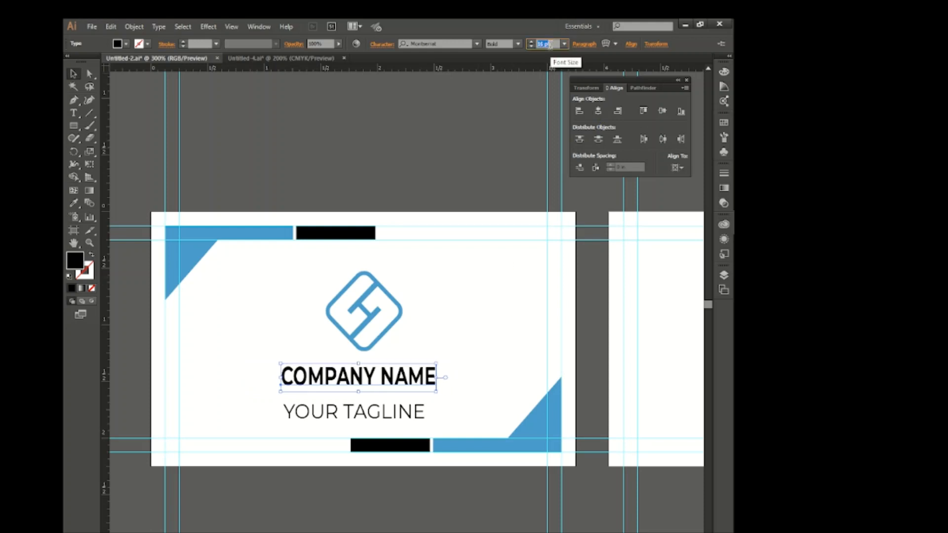
pyautogui.click(425, 395)
# Reduce the YOUR TAGLINE text to 9 pt.
pyautogui.click(418, 412)
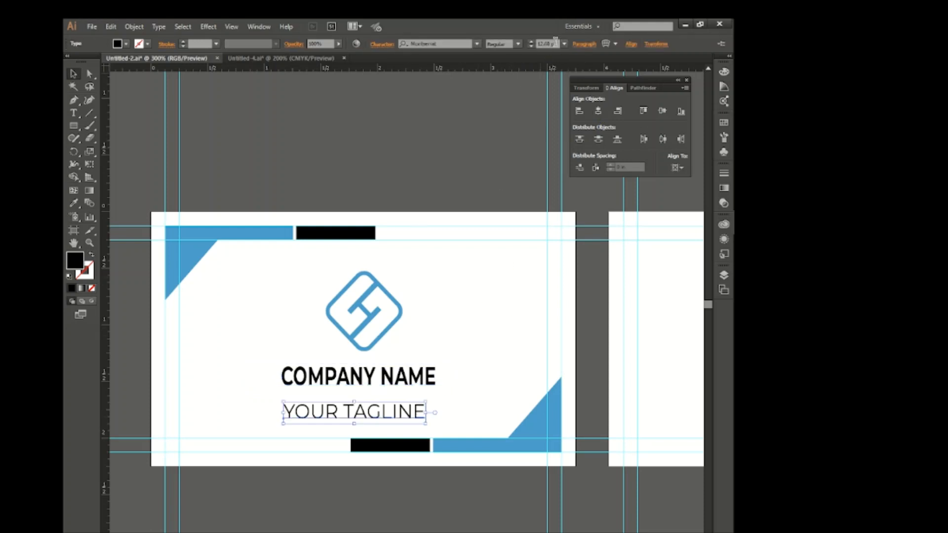
pyautogui.scroll(-3, 549, 44)
pyautogui.click(425, 326)
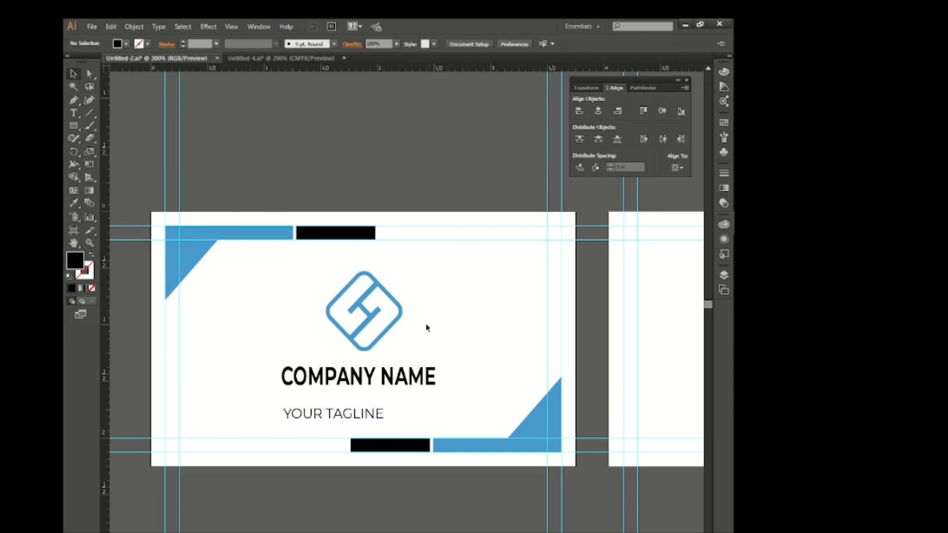
# Center the logo, COMPANY NAME and YOUR TAGLINE horizontally on the first card, one after another.
pyautogui.click(401, 312)
pyautogui.click(596, 111)
pyautogui.click(433, 368)
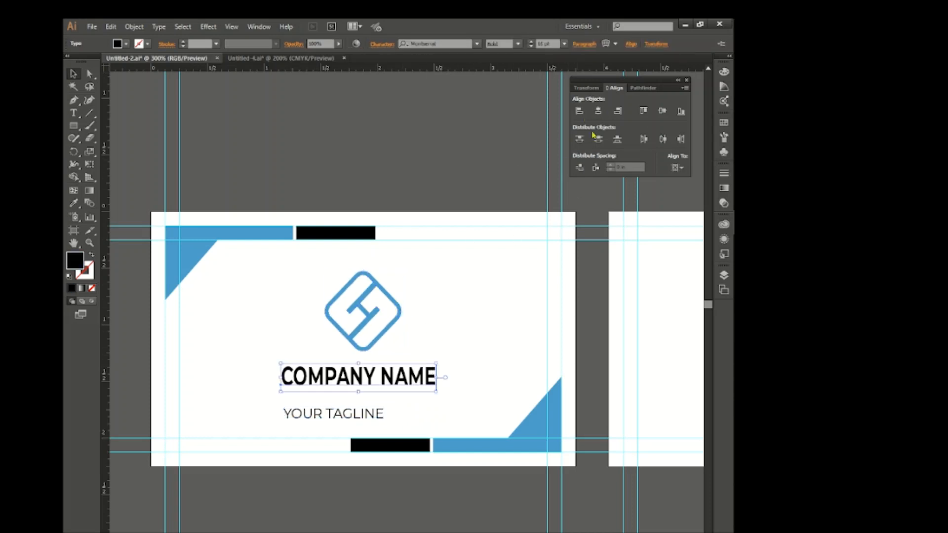
pyautogui.click(598, 112)
pyautogui.click(406, 409)
pyautogui.click(598, 111)
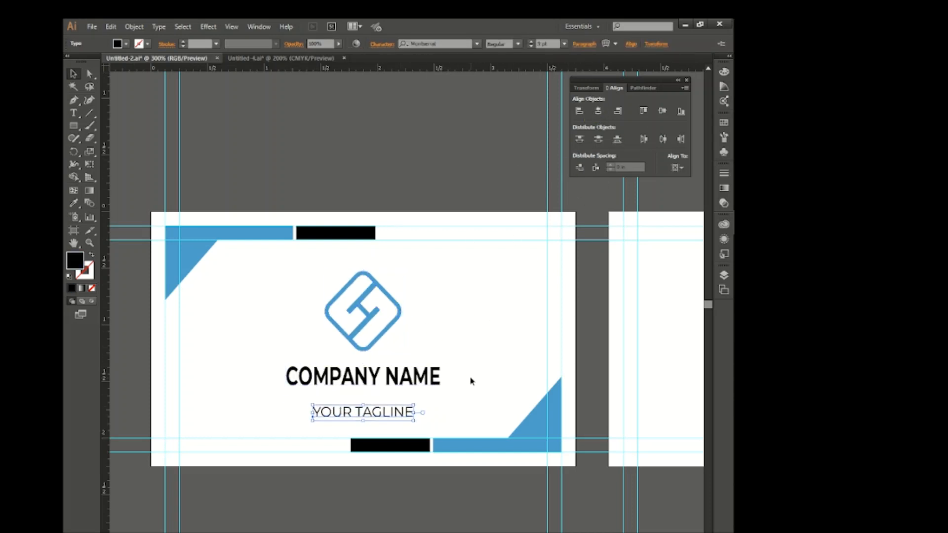
# Move the tagline up close beneath COMPANY NAME and shift the logo slightly down toward the company name.
pyautogui.press('Up')
pyautogui.press('Up')
pyautogui.press('Up')
pyautogui.press('Up')
pyautogui.press('Up')
pyautogui.press('Up')
pyautogui.press('Up')
pyautogui.press('Up')
pyautogui.press('Up')
pyautogui.press('Up')
pyautogui.moveTo(368, 323); pyautogui.dragTo(368, 330)
pyautogui.click(387, 398)
pyautogui.press('Down')
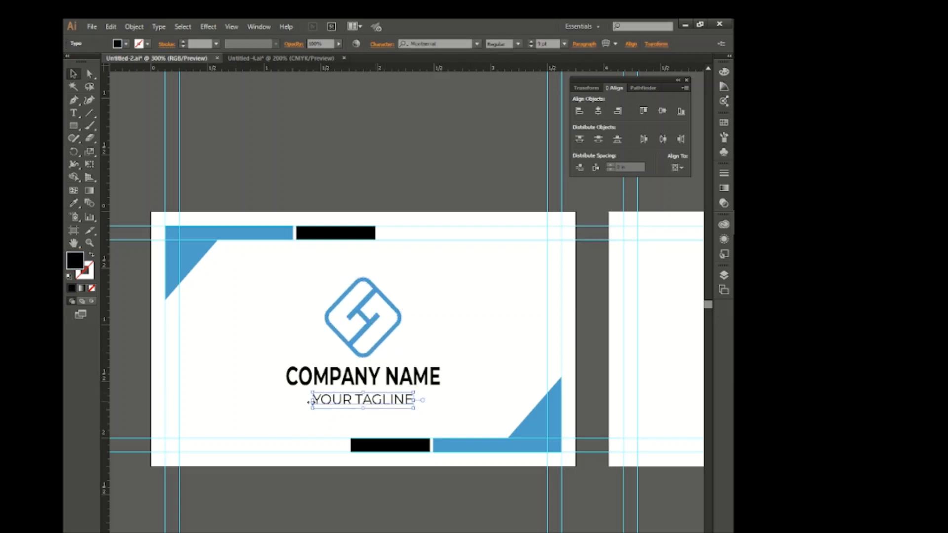
# Convert the COMPANY NAME text to outlines and ungroup its letters.
pyautogui.click(486, 328)
pyautogui.click(433, 381)
pyautogui.rightClick(429, 384)
pyautogui.click(467, 455)
pyautogui.rightClick(428, 394)
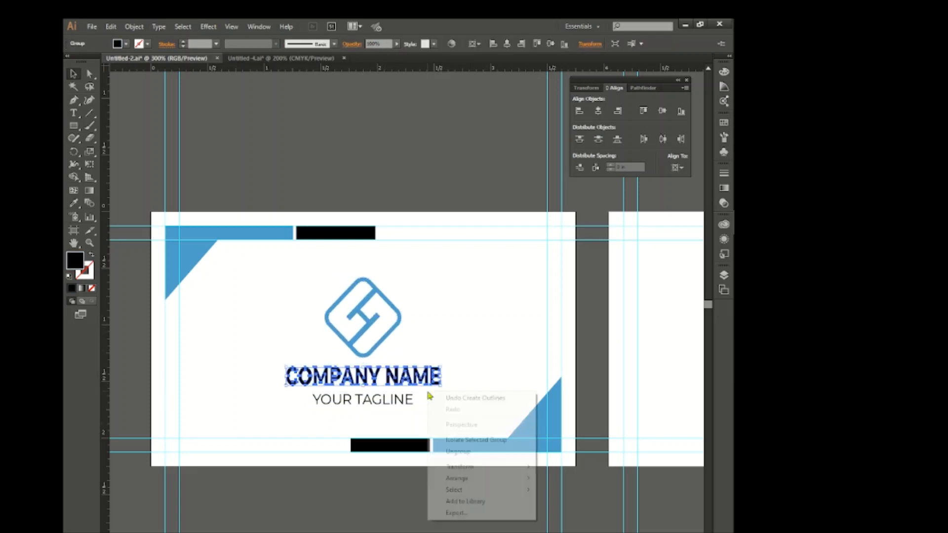
pyautogui.click(445, 448)
# Recolor the word COMPANY with the blue sampled from the upper-left corner shape and group its letters.
pyautogui.moveTo(263, 368); pyautogui.dragTo(369, 380)
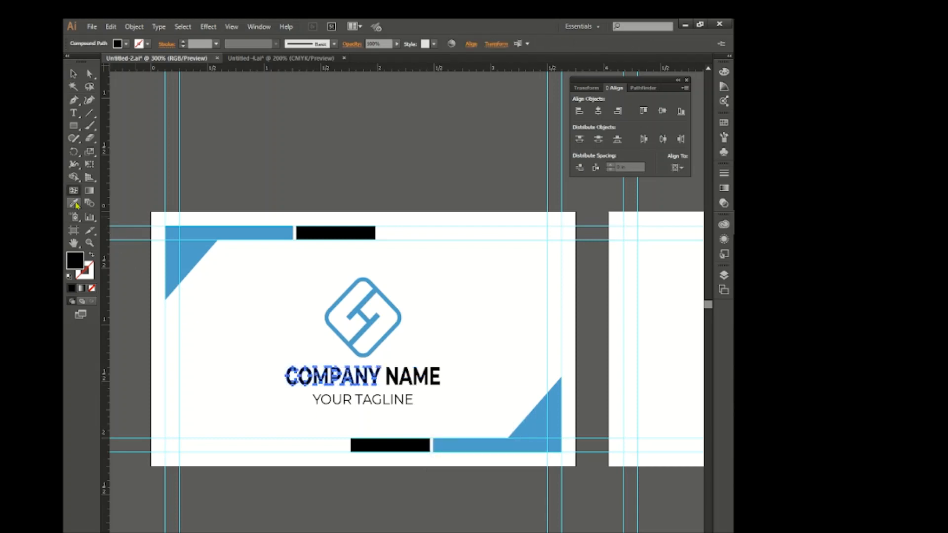
pyautogui.press('i')
pyautogui.click(190, 254)
pyautogui.press('v')
pyautogui.hotkey('ctrl', 'g')
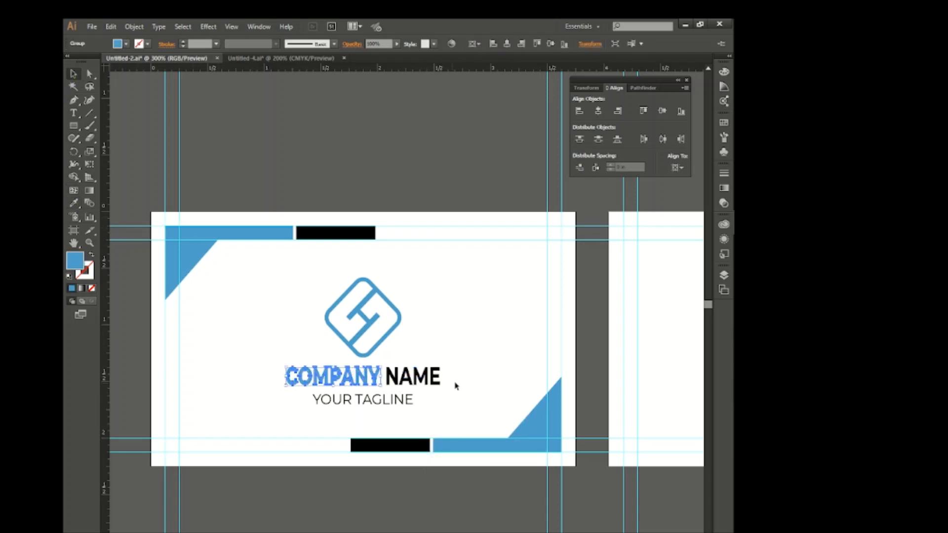
# Center the logo, company name and tagline vertically together on the first card.
pyautogui.click(392, 386)
pyautogui.moveTo(262, 376); pyautogui.dragTo(286, 342)
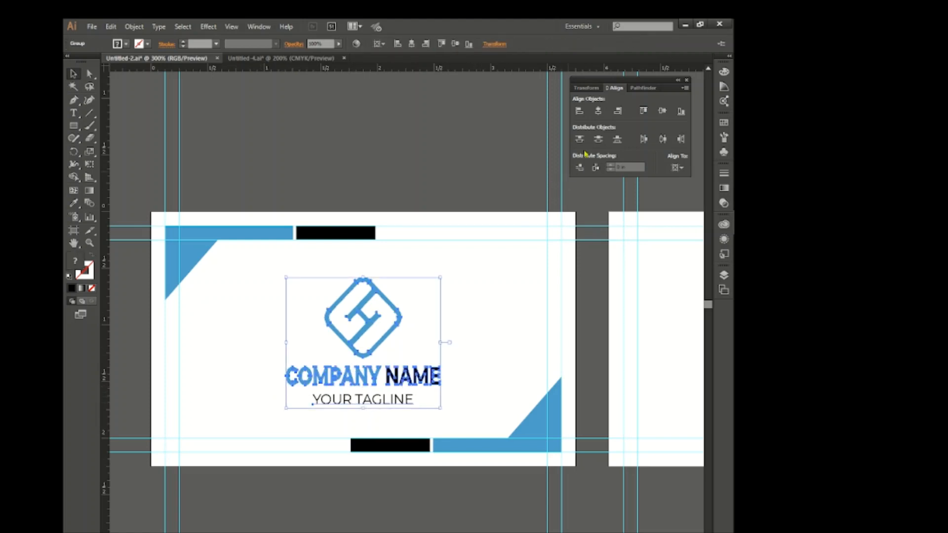
pyautogui.click(662, 111)
pyautogui.click(478, 375)
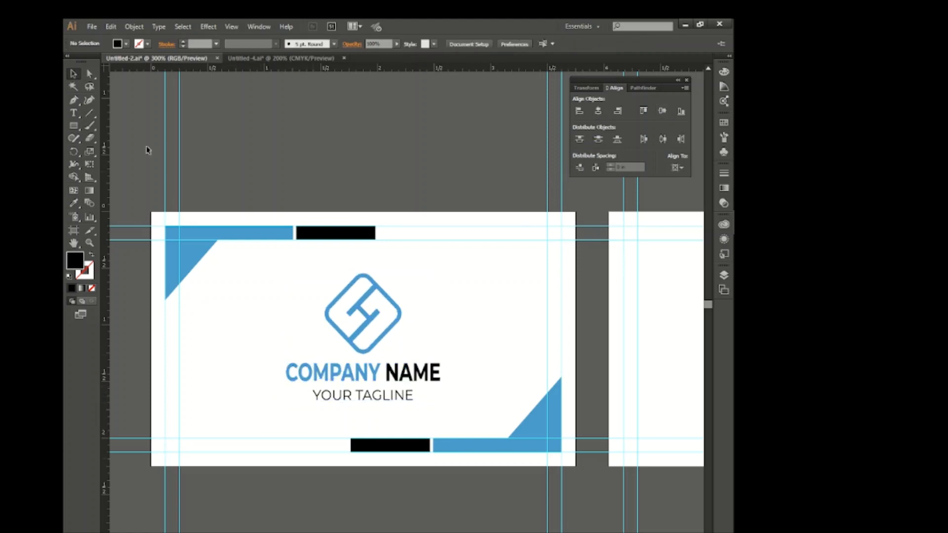
# Copy the first card's lower-right corner decoration to the same corner of the second card, snapped to the outer guides.
pyautogui.scroll(-1, 382, 334)
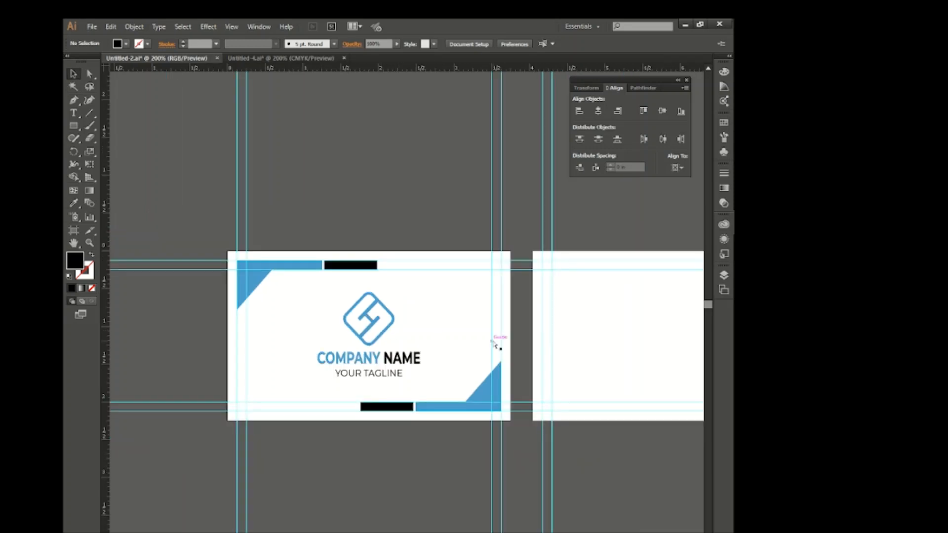
pyautogui.hscroll(5, 493, 349)
pyautogui.scroll(1, 432, 343)
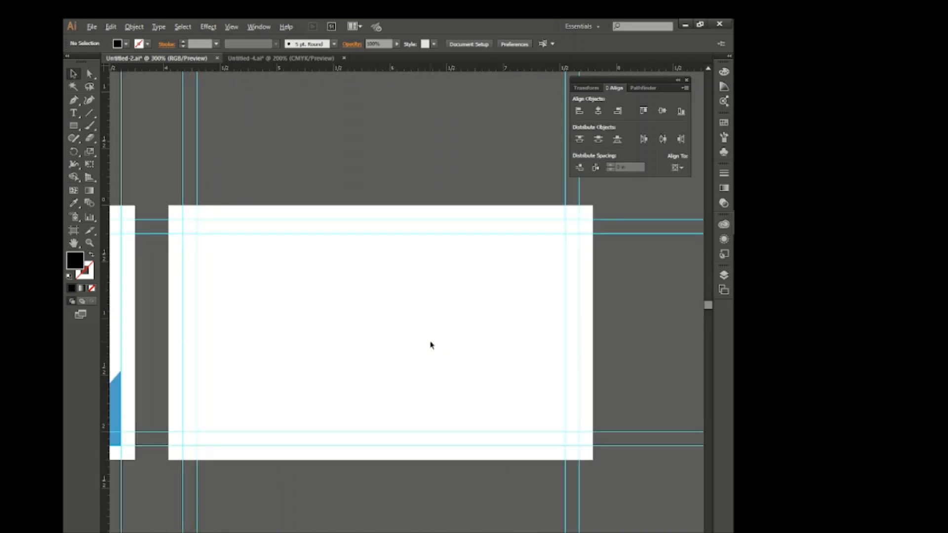
pyautogui.hscroll(-1, 425, 346)
pyautogui.scroll(-1, 351, 395)
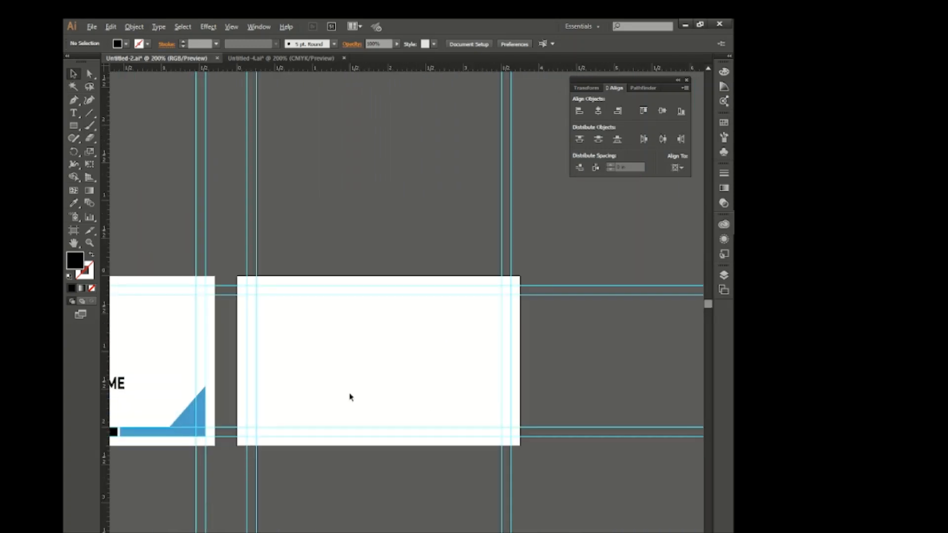
pyautogui.click(192, 422)
pyautogui.moveTo(193, 422); pyautogui.dragTo(498, 420)
pyautogui.click(463, 391)
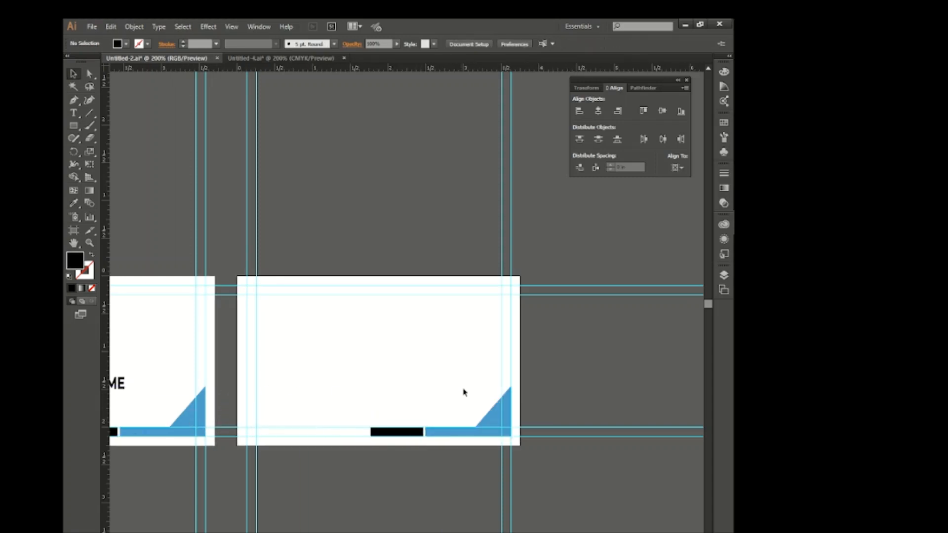
# Draw a right triangle about 0.57 in wide with the Pen tool in the second card's upper-right corner, along the outer guides.
pyautogui.scroll(1, 463, 391)
pyautogui.hscroll(-1, 463, 394)
pyautogui.scroll(-1, 444, 375)
pyautogui.hscroll(1, 440, 367)
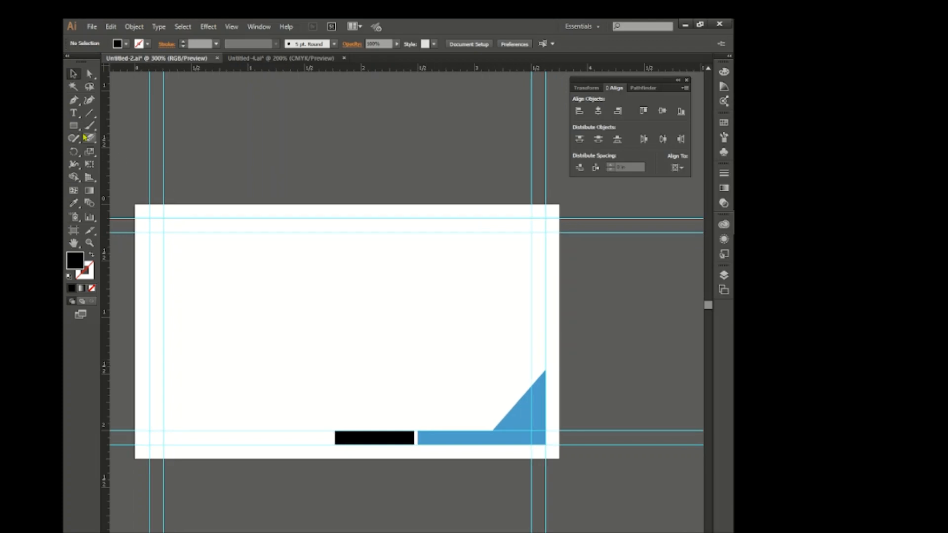
pyautogui.click(74, 101)
pyautogui.click(545, 218)
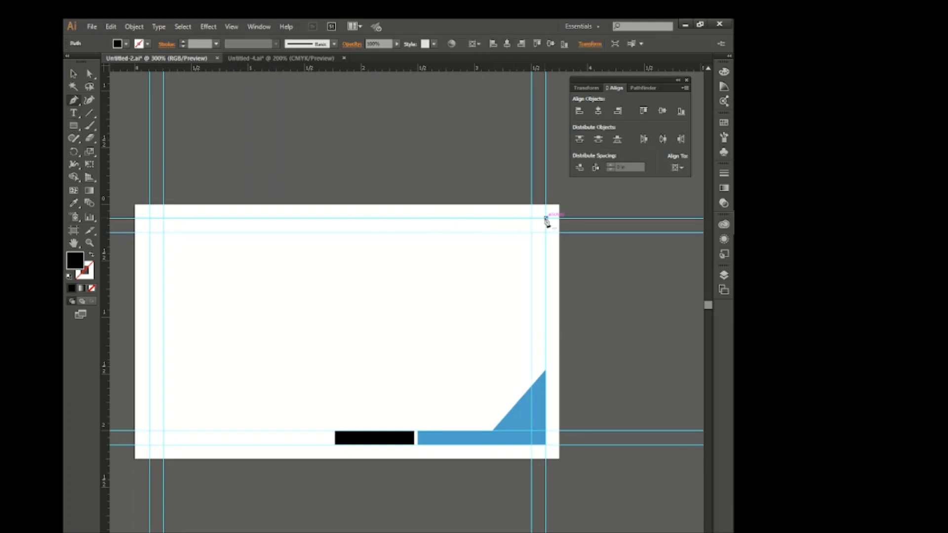
pyautogui.click(481, 217)
pyautogui.click(545, 274)
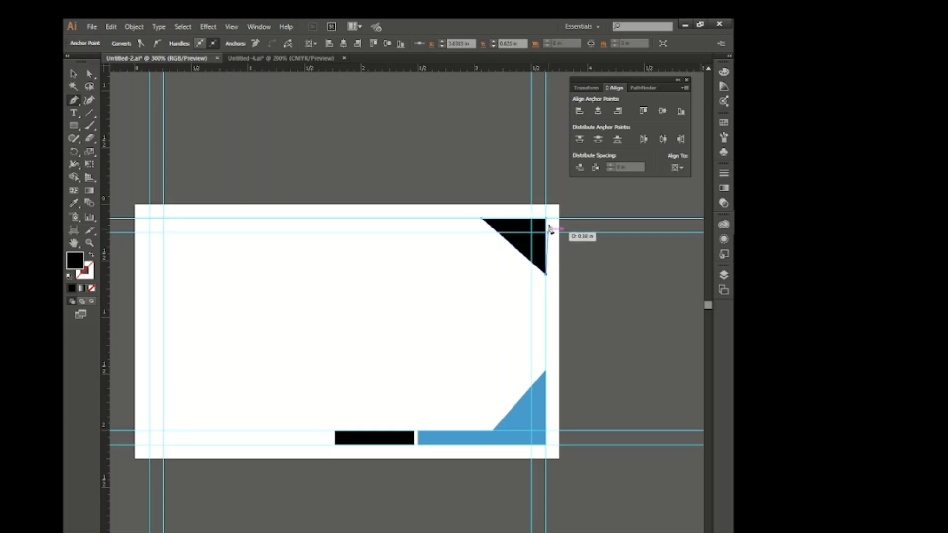
pyautogui.click(545, 219)
pyautogui.click(73, 74)
pyautogui.click(518, 247)
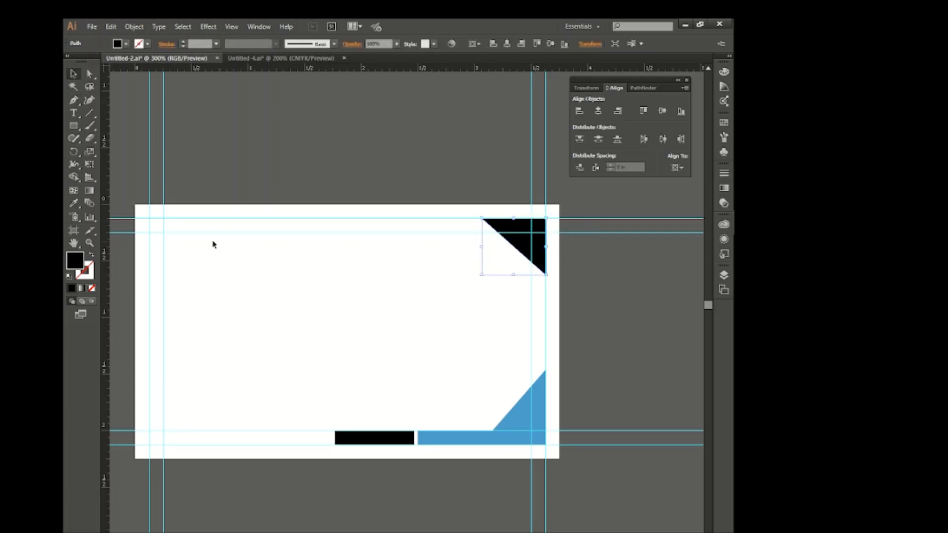
# Recolor the new triangle with the blue sampled from the second card's lower-right corner decoration.
pyautogui.click(73, 202)
pyautogui.click(520, 423)
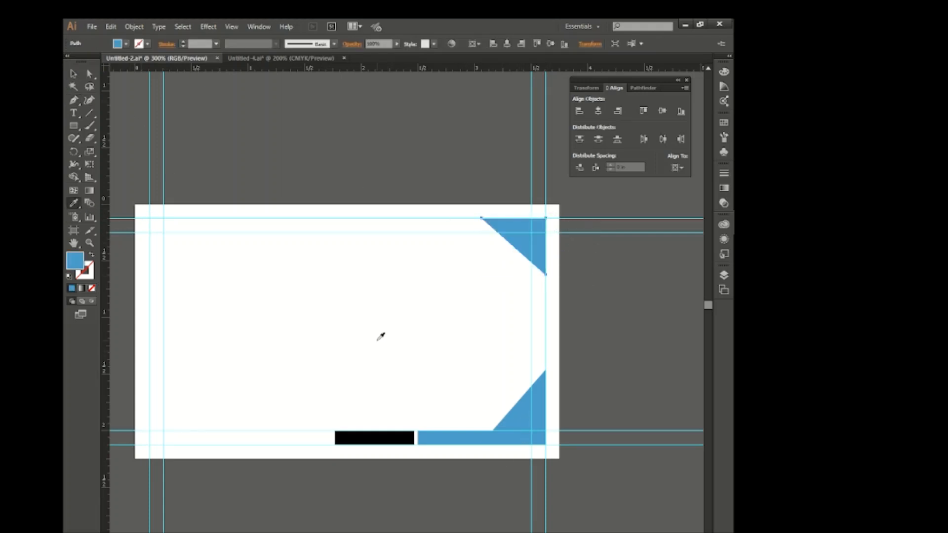
pyautogui.click(73, 74)
pyautogui.click(124, 168)
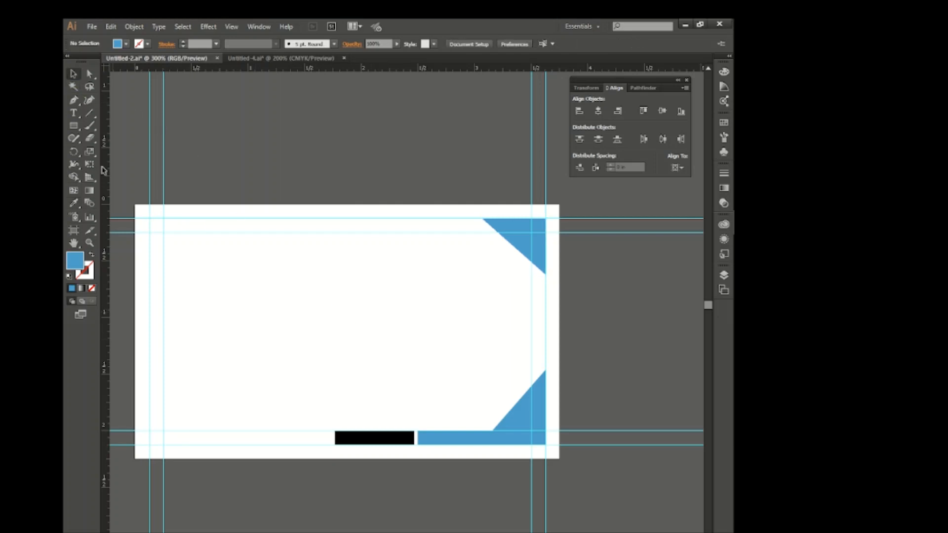
# Draw a wide rectangle in the middle of the second card and give it a black stroke and no fill.
pyautogui.click(73, 126)
pyautogui.moveTo(242, 274)
pyautogui.mouseDown()
pyautogui.moveTo(390, 365)
pyautogui.moveTo(455, 347)
pyautogui.mouseUp()
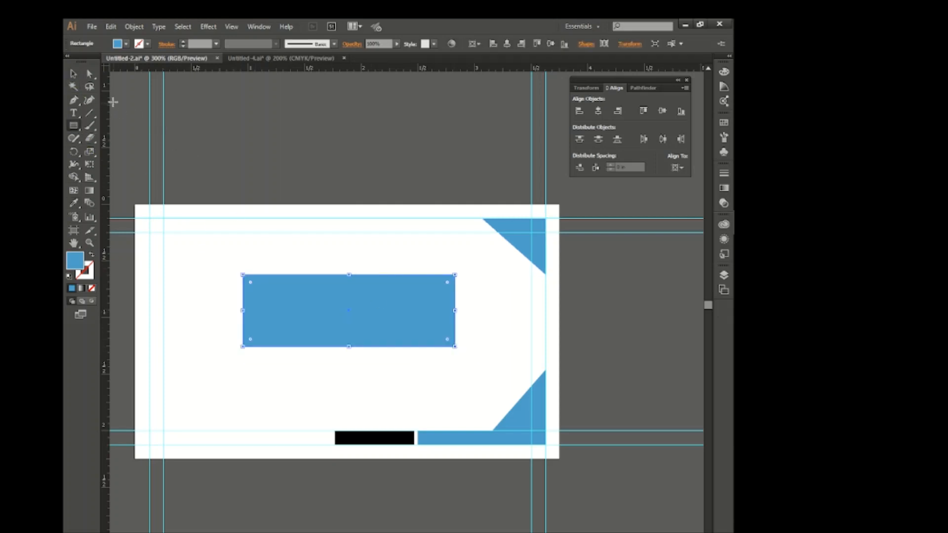
pyautogui.click(139, 45)
pyautogui.click(93, 61)
pyautogui.click(124, 45)
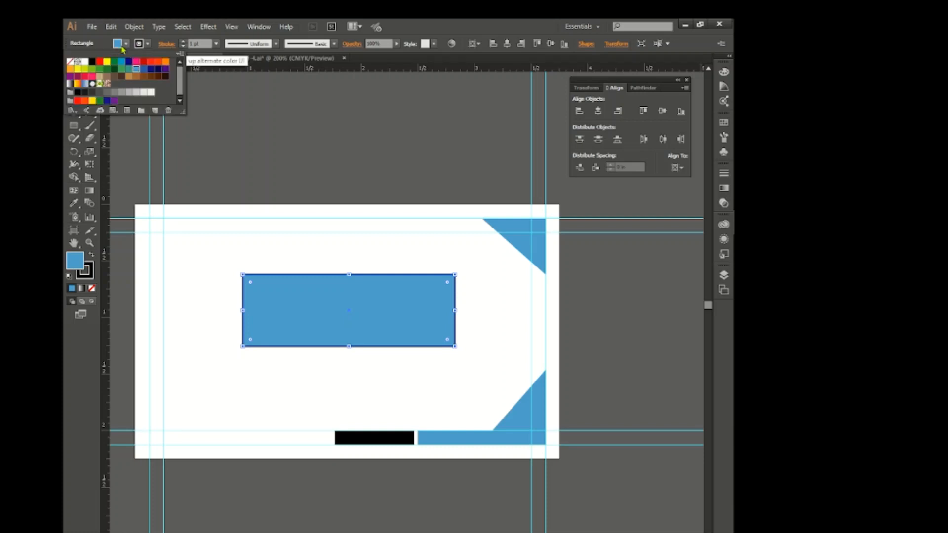
pyautogui.click(70, 60)
pyautogui.click(259, 240)
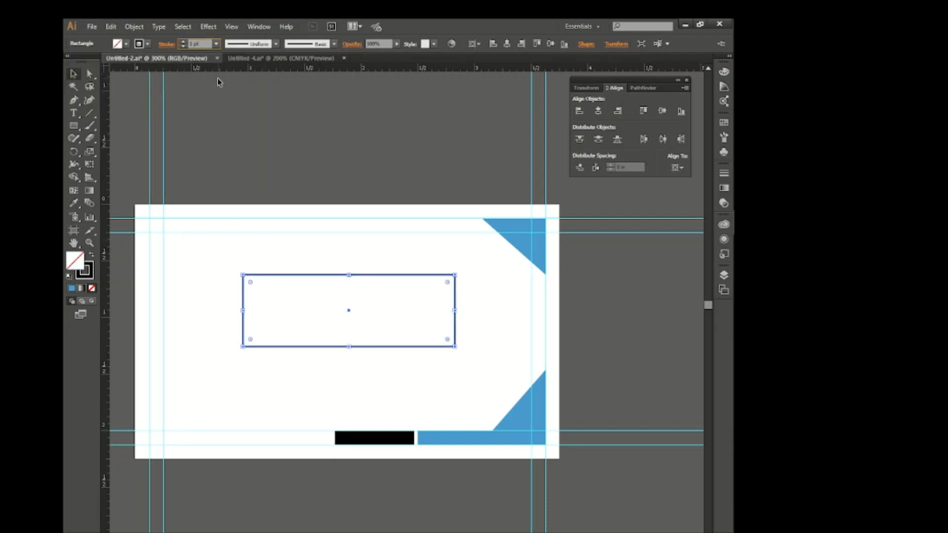
# Set the rectangle's stroke weight to 5 pt.
pyautogui.press('Up')
pyautogui.press('Up')
pyautogui.press('Up')
pyautogui.press('Up')
pyautogui.press('Down')
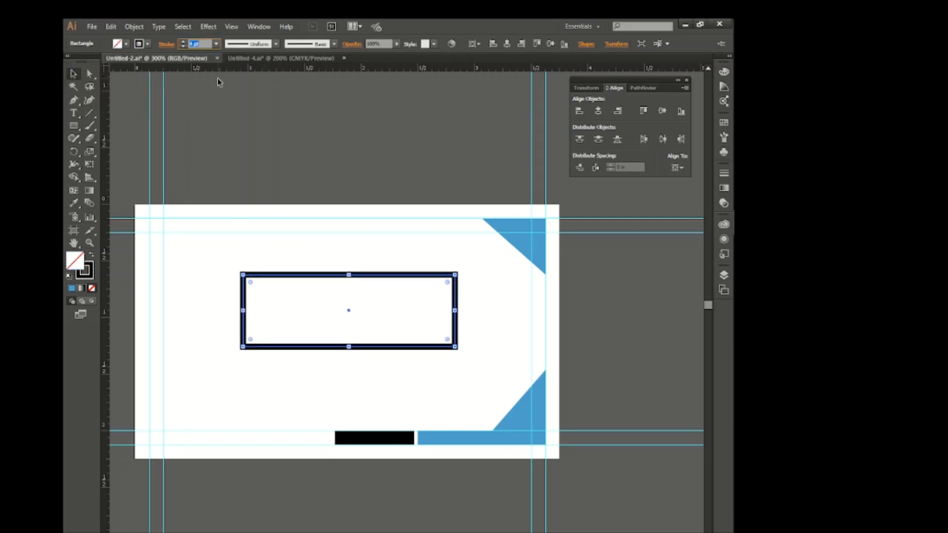
pyautogui.press('Up')
# Rotate the outlined rectangle so it rises diagonally to the right, and move it over the upper-right blue triangle.
pyautogui.moveTo(410, 334)
pyautogui.mouseDown()
pyautogui.moveTo(452, 370)
pyautogui.moveTo(464, 357)
pyautogui.moveTo(478, 258)
pyautogui.mouseUp()
pyautogui.click(408, 313)
pyautogui.hscroll(3, 407, 312)
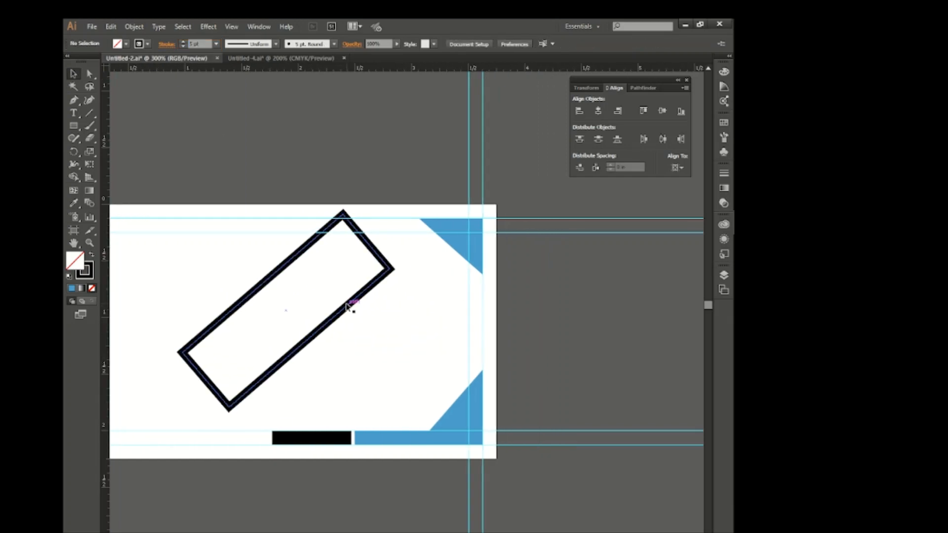
pyautogui.moveTo(349, 309); pyautogui.dragTo(561, 214)
pyautogui.moveTo(522, 239); pyautogui.dragTo(512, 227)
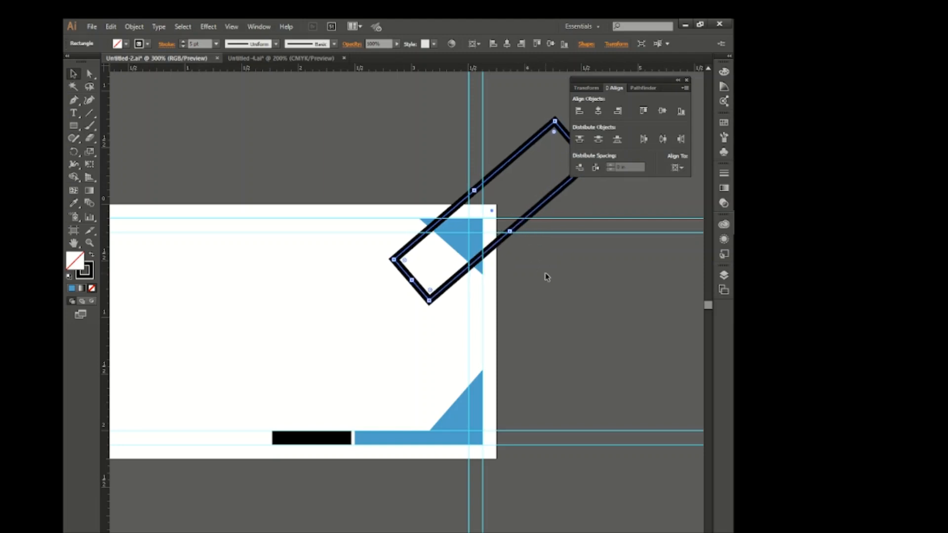
# Nudge the diagonal rectangle slightly left and down over the upper-right triangle.
pyautogui.press('Left')
pyautogui.press('Left')
pyautogui.press('Left')
pyautogui.press('Left')
pyautogui.press('Left')
pyautogui.press('Down')
pyautogui.press('Down')
pyautogui.press('Down')
pyautogui.press('Down')
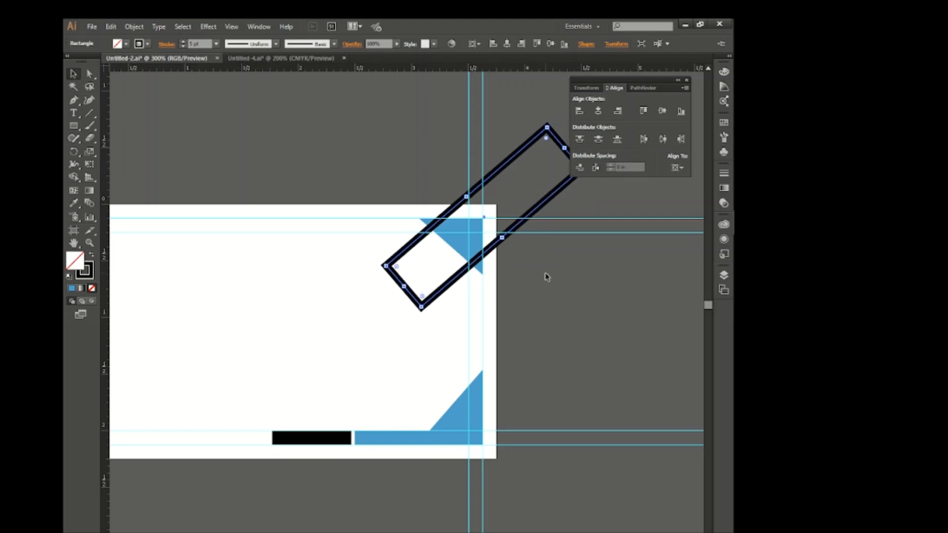
pyautogui.click(503, 251)
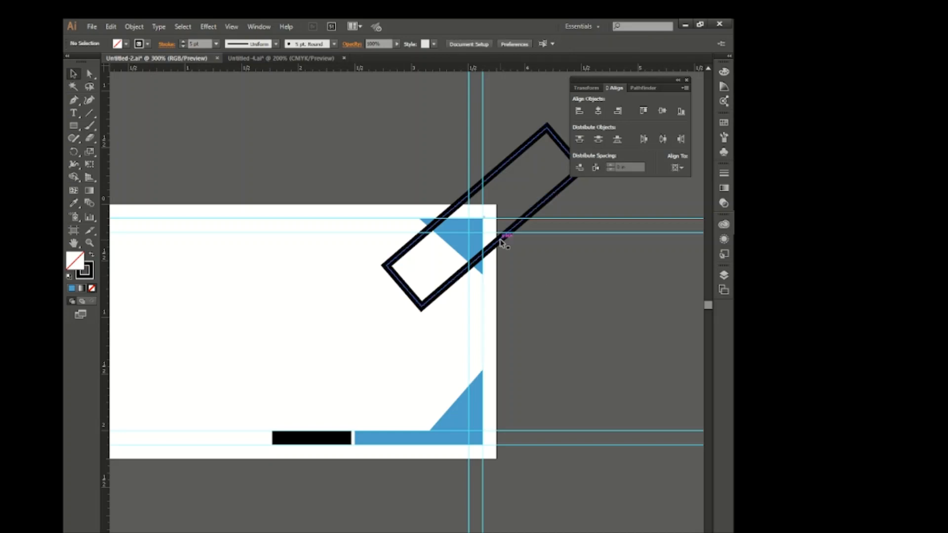
# Duplicate the diagonal rectangle a short distance to its right and set the copy's stroke weight to 2 pt.
pyautogui.moveTo(503, 242); pyautogui.dragTo(545, 250)
pyautogui.scroll(-4, 205, 44)
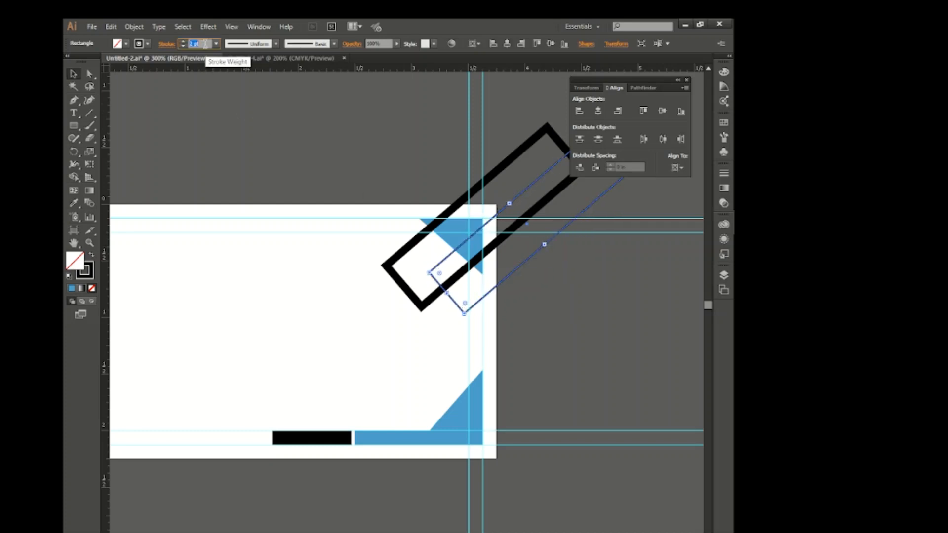
pyautogui.click(262, 300)
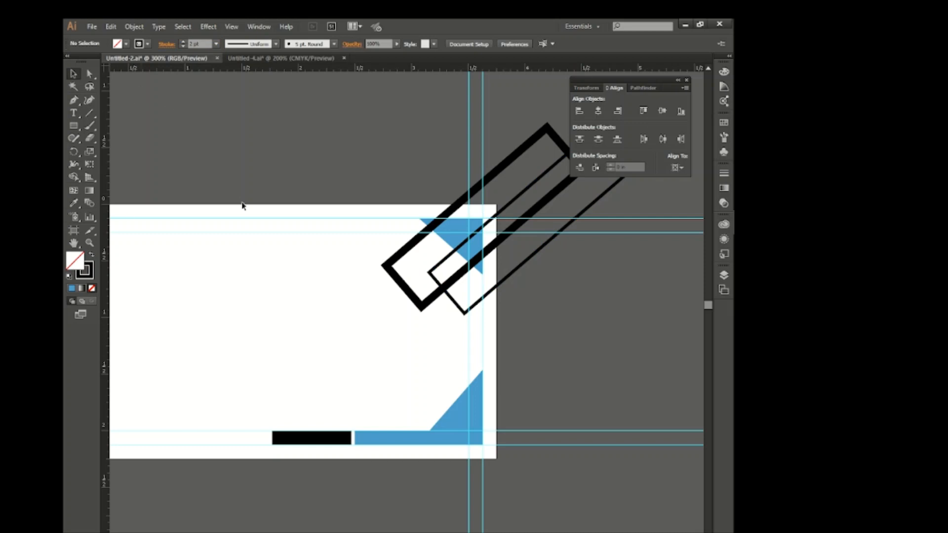
# Expand the fill and stroke of both diagonal outlined rectangles over the upper-right triangle.
pyautogui.click(451, 297)
pyautogui.keyDown('shift'); pyautogui.click(434, 298); pyautogui.keyUp('shift')
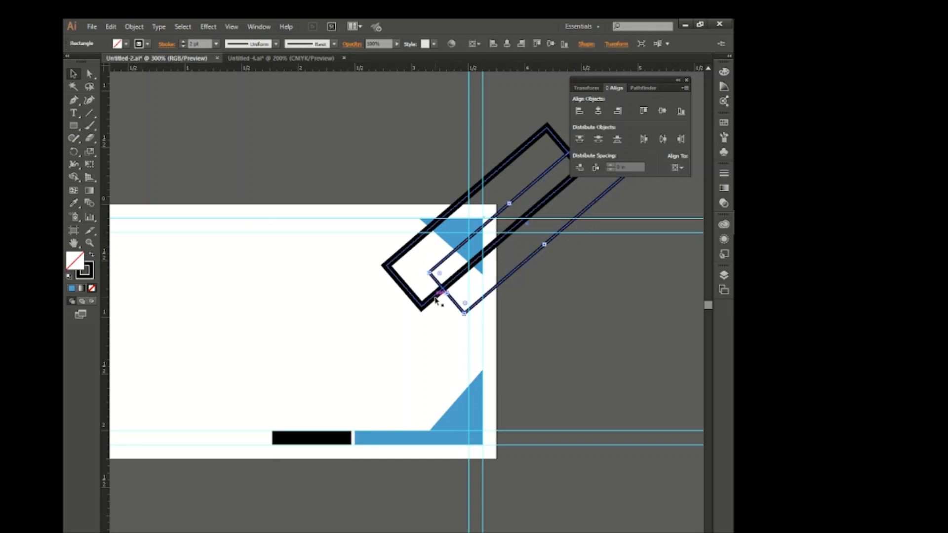
pyautogui.click(134, 27)
pyautogui.click(143, 149)
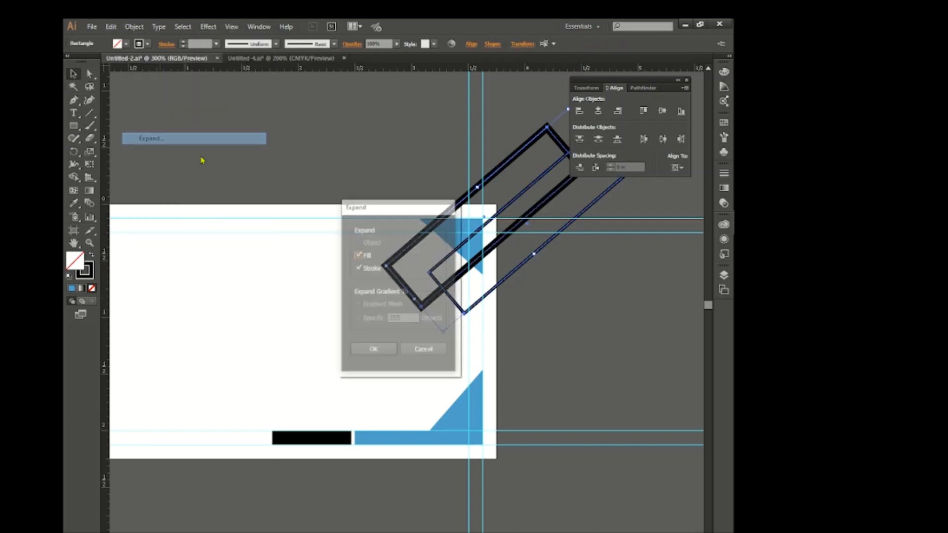
pyautogui.click(376, 349)
pyautogui.click(324, 310)
# With the Pen tool, draw a horizontal path along the upper outer guide and a vertical path along the right outer guide, crossing the diagonal rectangles.
pyautogui.click(73, 100)
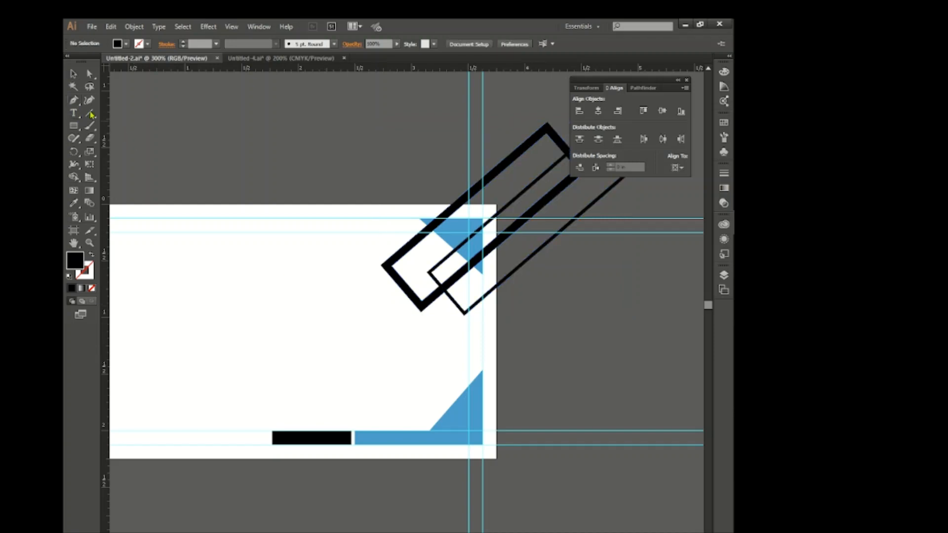
pyautogui.click(354, 217)
pyautogui.keyDown('ctrl'); pyautogui.click(571, 236); pyautogui.keyUp('ctrl')
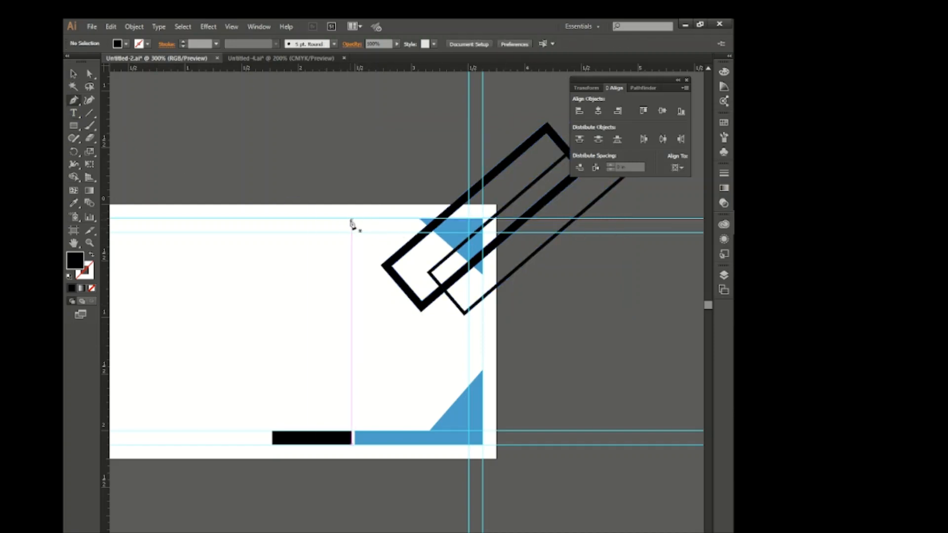
pyautogui.hotkey('ctrl', '+')
pyautogui.click(338, 213)
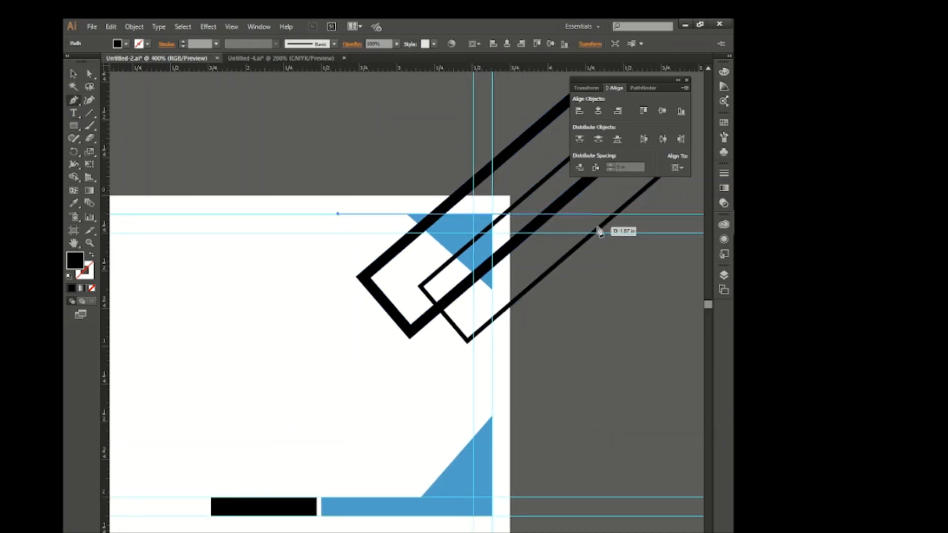
pyautogui.click(653, 214)
pyautogui.click(654, 230)
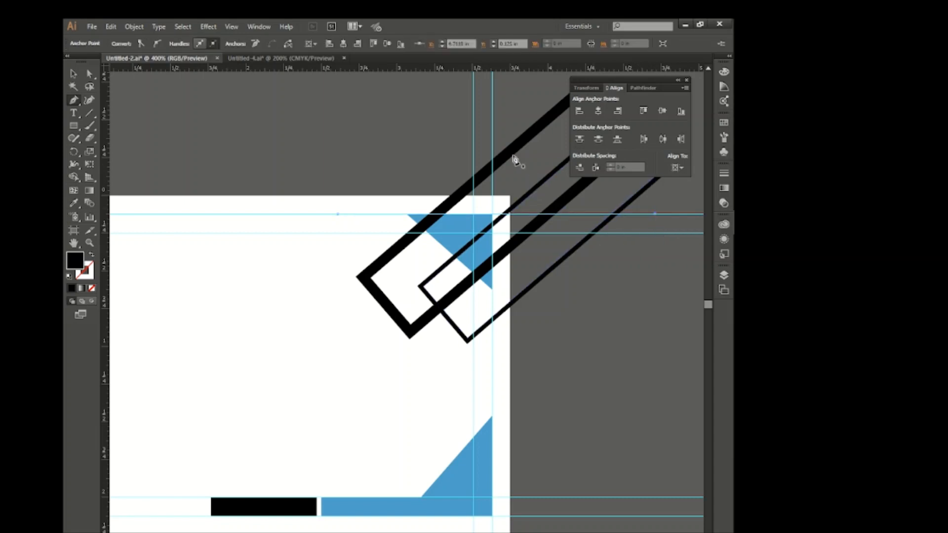
pyautogui.click(492, 130)
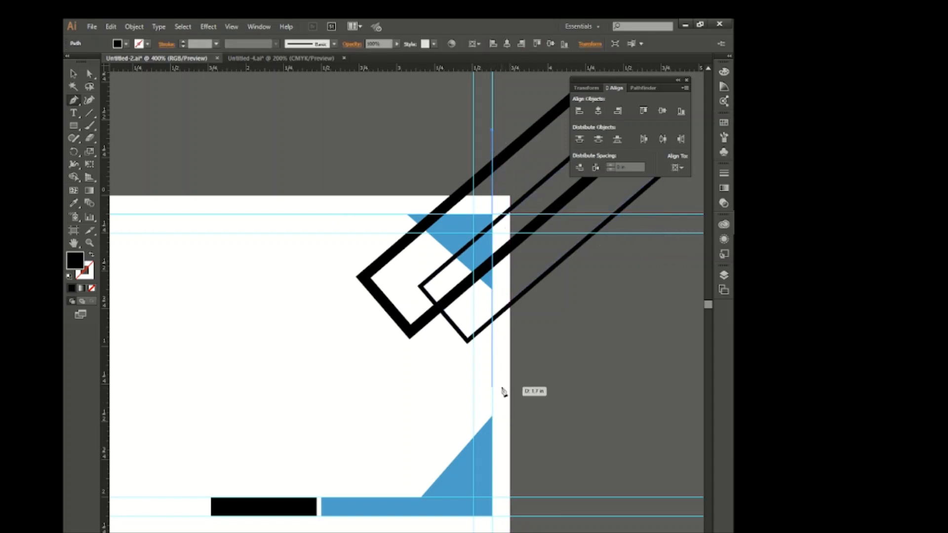
pyautogui.click(492, 386)
# Use the Shape Builder tool to remove the parts of the diagonal outlines that extend beyond the upper and right outer guides.
pyautogui.click(76, 77)
pyautogui.moveTo(336, 152); pyautogui.dragTo(647, 375)
pyautogui.click(74, 177)
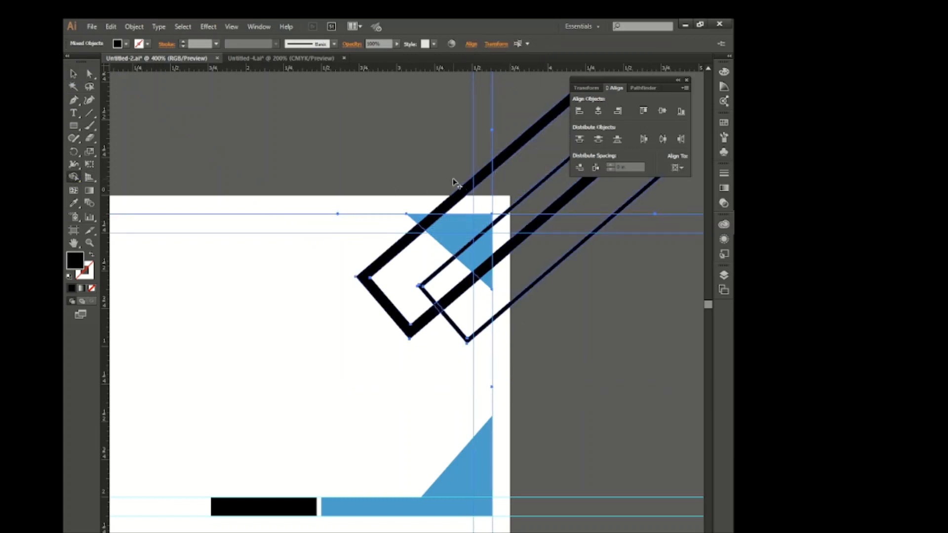
pyautogui.keyDown('alt'); pyautogui.click(466, 186); pyautogui.keyUp('alt')
pyautogui.moveTo(524, 242); pyautogui.dragTo(542, 300)
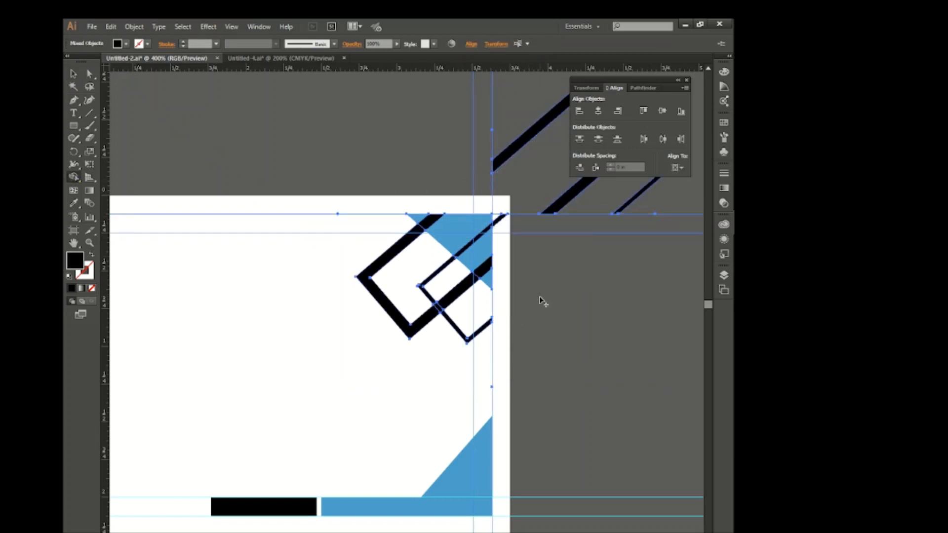
pyautogui.moveTo(496, 143); pyautogui.dragTo(636, 207)
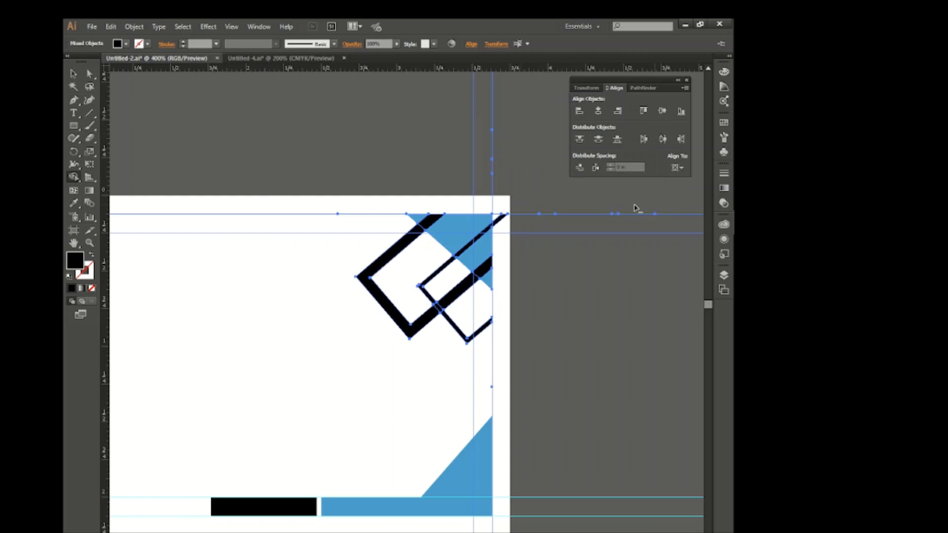
pyautogui.press('v')
pyautogui.hotkey('ctrl', 'shift', 'a')
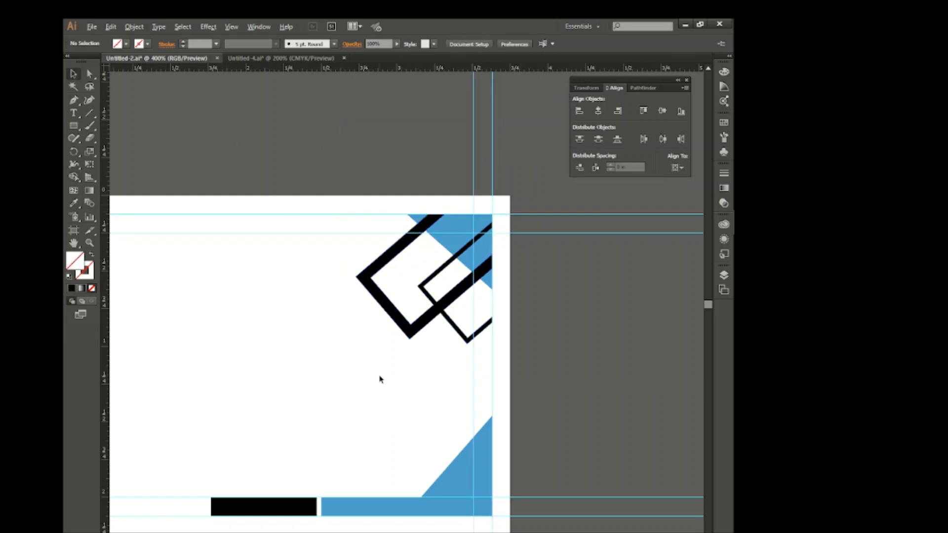
# Copy the person's name and job title from the Untitled-4 document onto the back card, with the title close beneath the name.
pyautogui.hotkey('ctrl', '-')
pyautogui.hotkey('ctrl', '+')
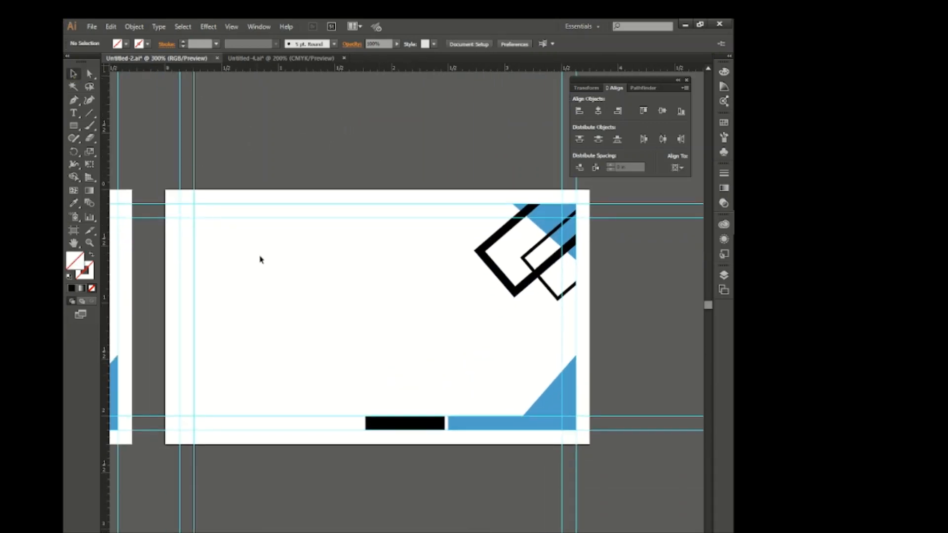
pyautogui.scroll(-1, 282, 336)
pyautogui.hscroll(-3, 282, 336)
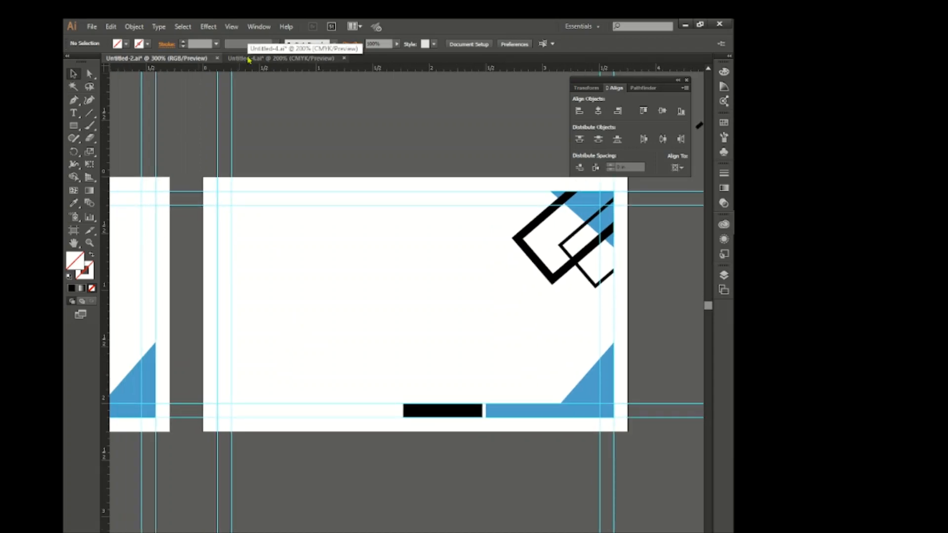
pyautogui.click(250, 58)
pyautogui.moveTo(444, 245); pyautogui.dragTo(387, 316)
pyautogui.moveTo(434, 340); pyautogui.dragTo(386, 318)
pyautogui.click(444, 345)
pyautogui.scroll(-1, 444, 344)
pyautogui.press('Up')
pyautogui.press('Up')
pyautogui.press('Up')
pyautogui.press('Up')
pyautogui.press('Up')
pyautogui.press('Up')
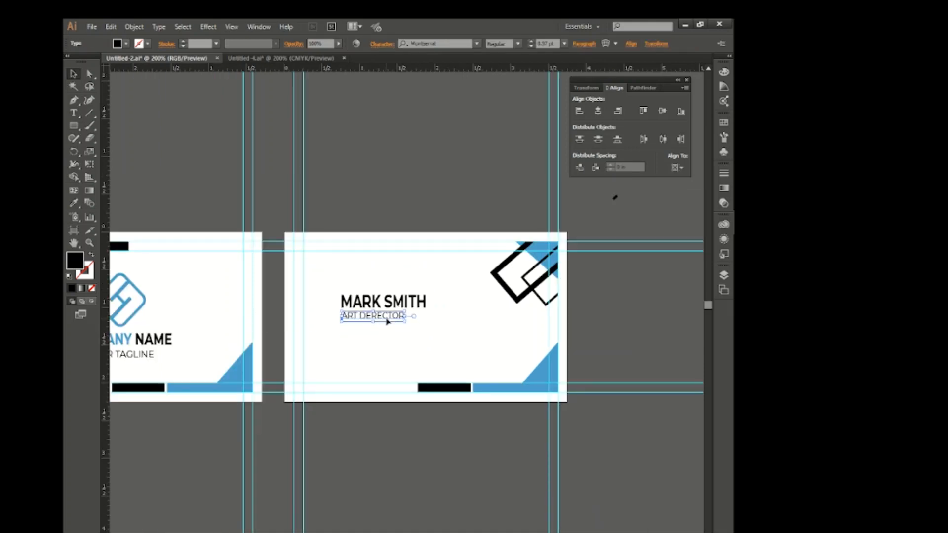
# Enlarge the name's text slightly and convert it to outlines.
pyautogui.click(424, 305)
pyautogui.scroll(1, 550, 41)
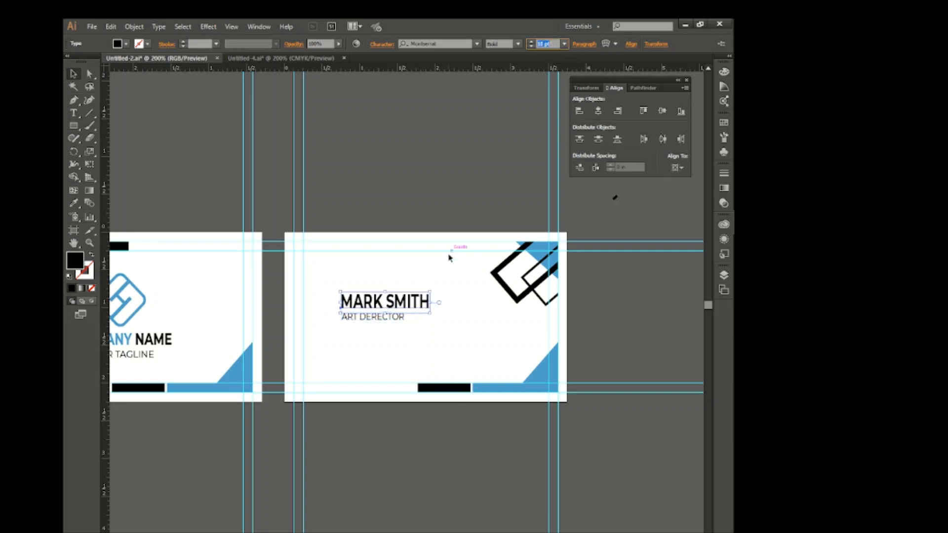
pyautogui.rightClick(450, 298)
pyautogui.click(456, 370)
# Ungroup the outlined name and recolor the first name with the blue sampled from the corner triangle.
pyautogui.rightClick(454, 374)
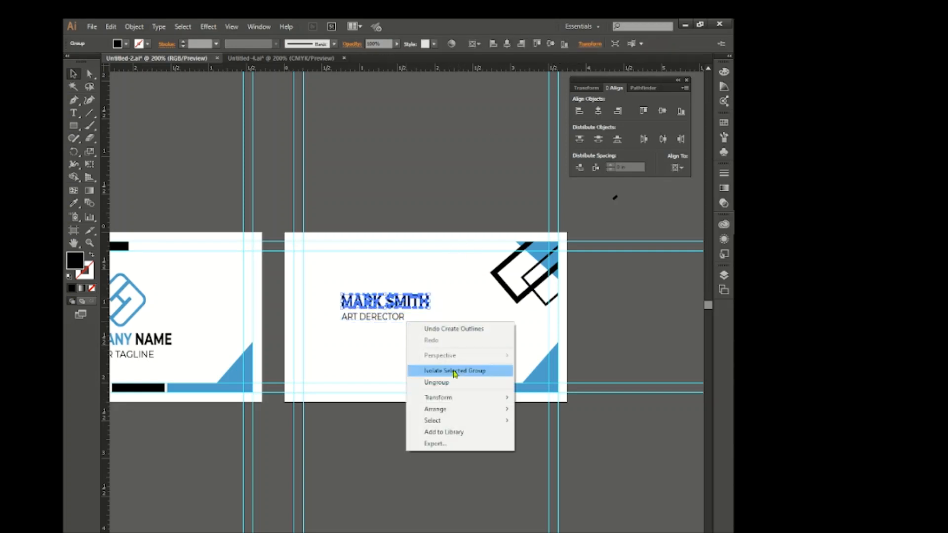
pyautogui.click(362, 325)
pyautogui.moveTo(374, 305); pyautogui.dragTo(377, 306)
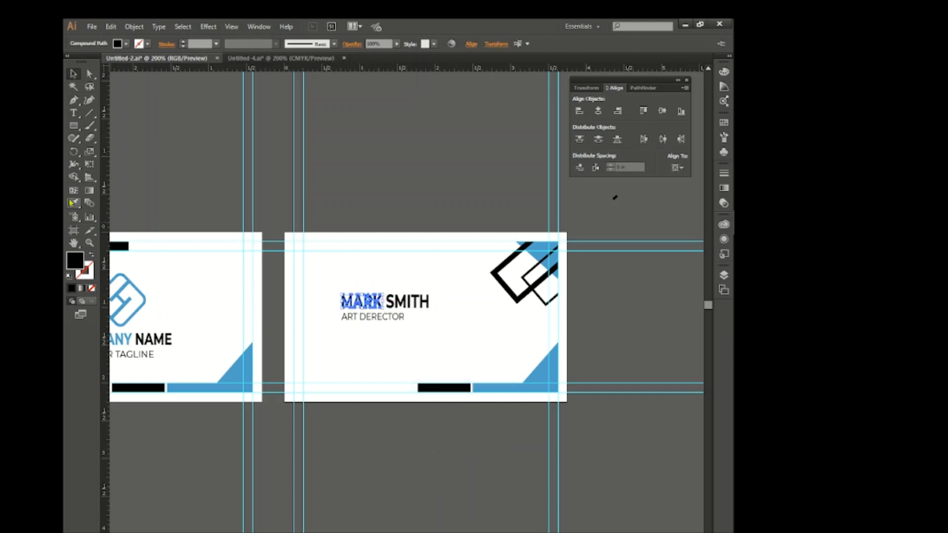
pyautogui.click(245, 369)
pyautogui.click(318, 247)
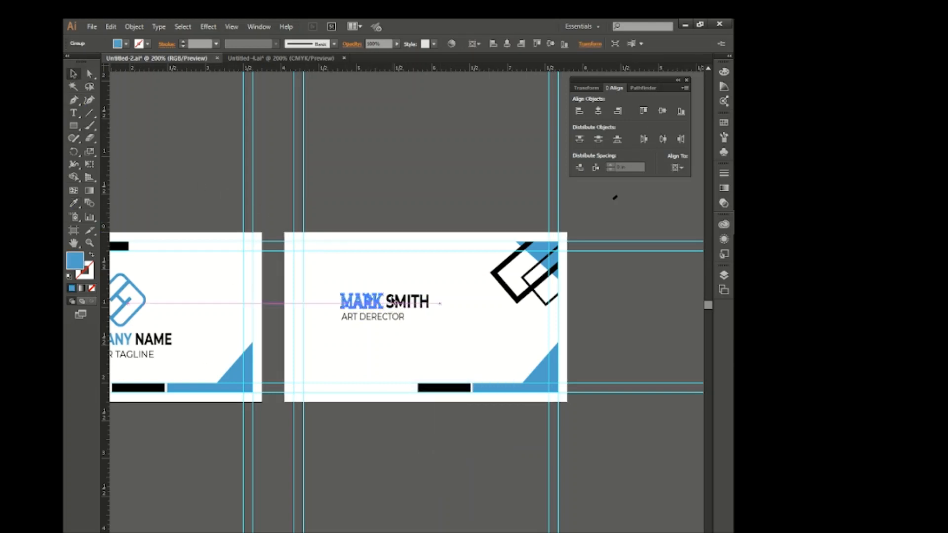
# Group the name with the job title and move the group up near the back card's upper guides.
pyautogui.moveTo(386, 282); pyautogui.dragTo(437, 309)
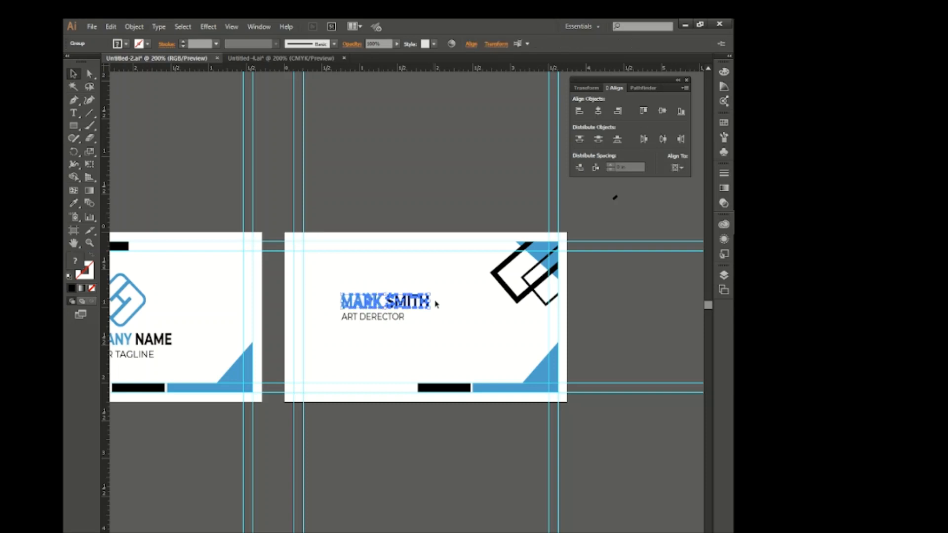
pyautogui.click(421, 340)
pyautogui.moveTo(393, 312); pyautogui.dragTo(391, 264)
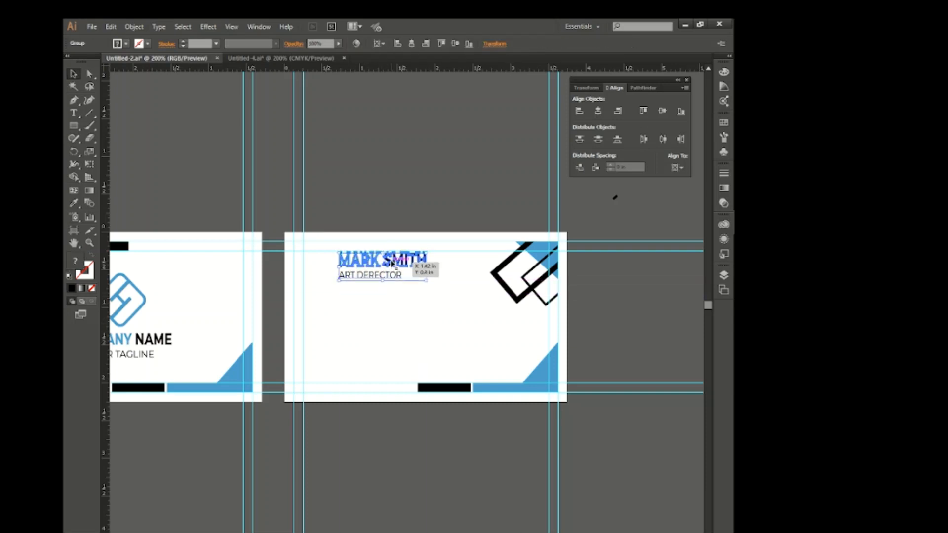
pyautogui.click(419, 312)
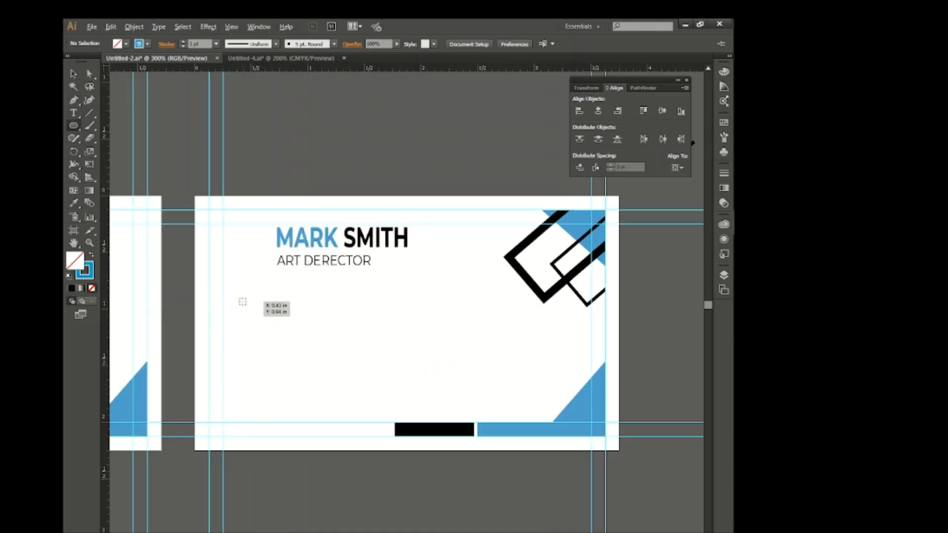
# Draw a small circle with a 1 pt blue outline at the left inner guide and duplicate it downward into an evenly spaced column of three.
pyautogui.moveTo(243, 302); pyautogui.dragTo(257, 318)
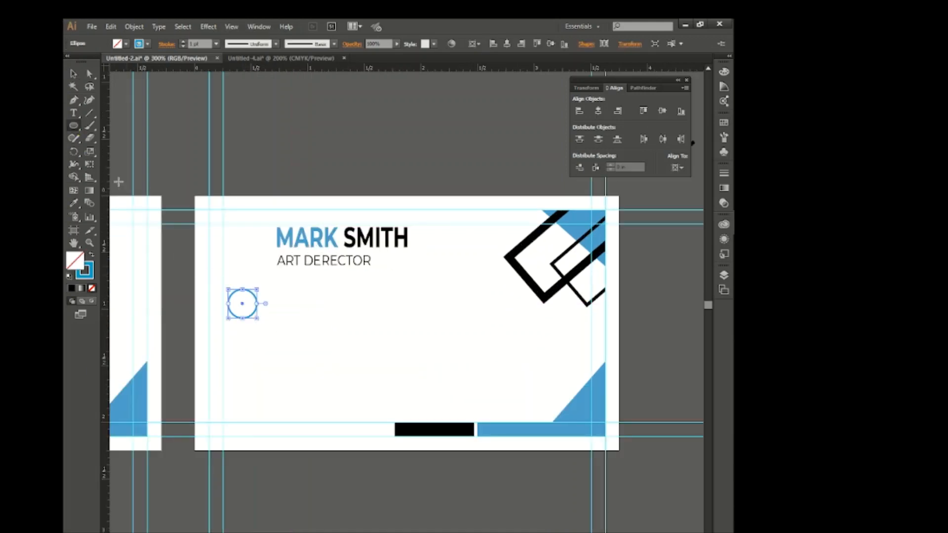
pyautogui.click(77, 78)
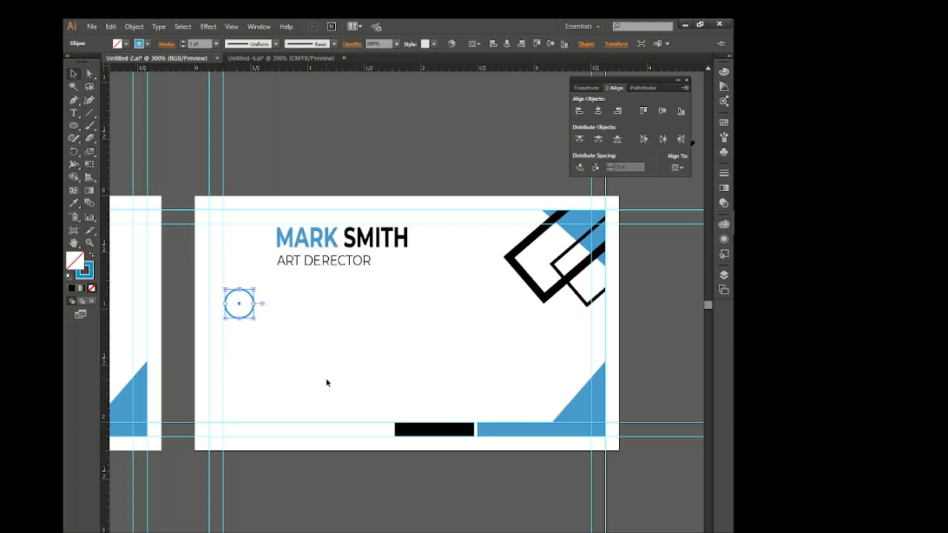
pyautogui.click(327, 382)
pyautogui.moveTo(253, 316); pyautogui.dragTo(252, 356)
pyautogui.click(325, 373)
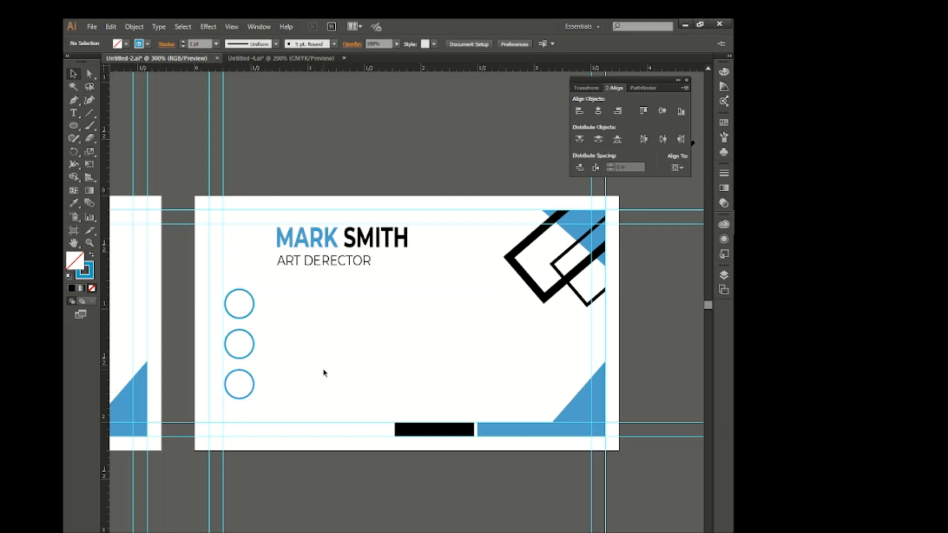
# Copy the phone, envelope and location icons from the Untitled-4 document and fit one inside each blue circle, in that order.
pyautogui.click(246, 67)
pyautogui.moveTo(249, 143); pyautogui.dragTo(190, 64)
pyautogui.moveTo(330, 338); pyautogui.dragTo(241, 392)
pyautogui.click(362, 338)
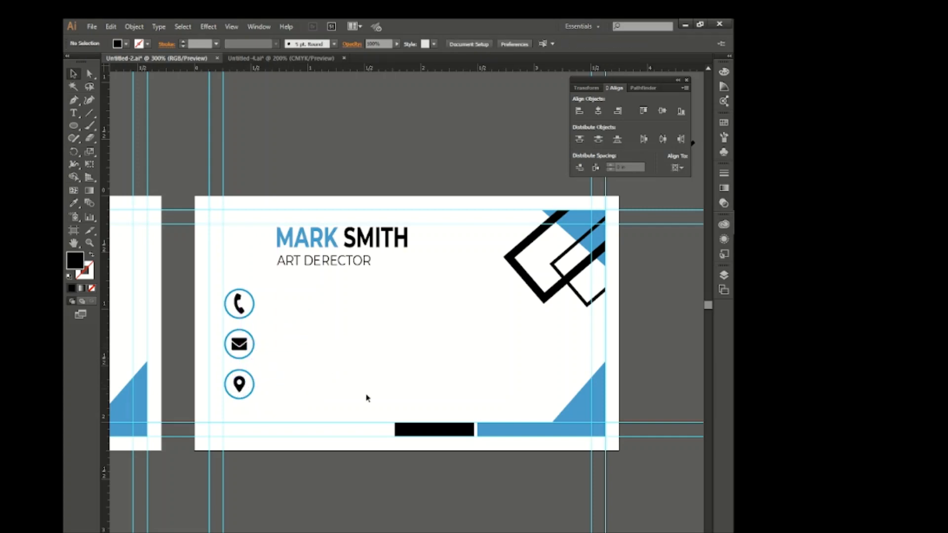
# Copy the phone, e-mail, website and address lines from the Untitled-4 document and place them to the right of the circled icons.
pyautogui.click(259, 59)
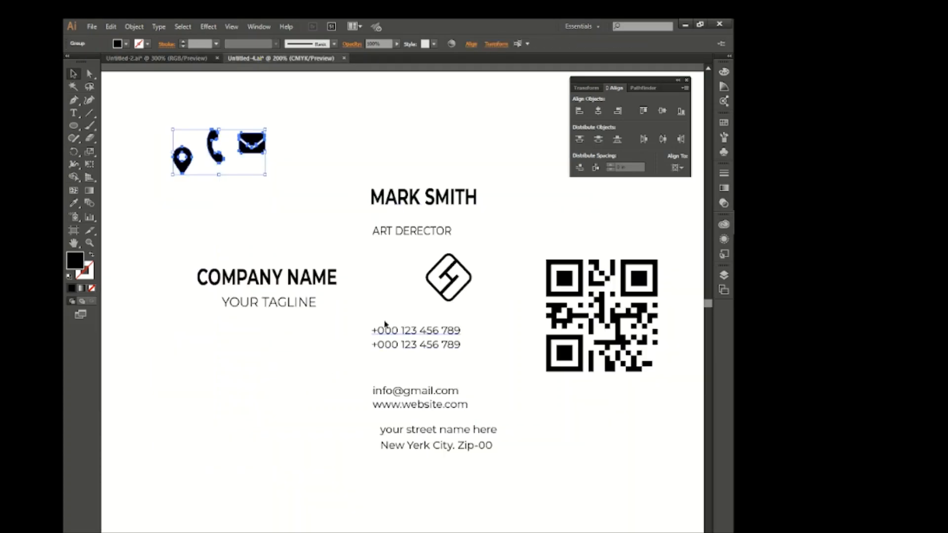
pyautogui.moveTo(401, 398); pyautogui.dragTo(343, 353)
pyautogui.moveTo(479, 235); pyautogui.dragTo(453, 259)
pyautogui.moveTo(398, 285); pyautogui.dragTo(366, 311)
pyautogui.click(423, 318)
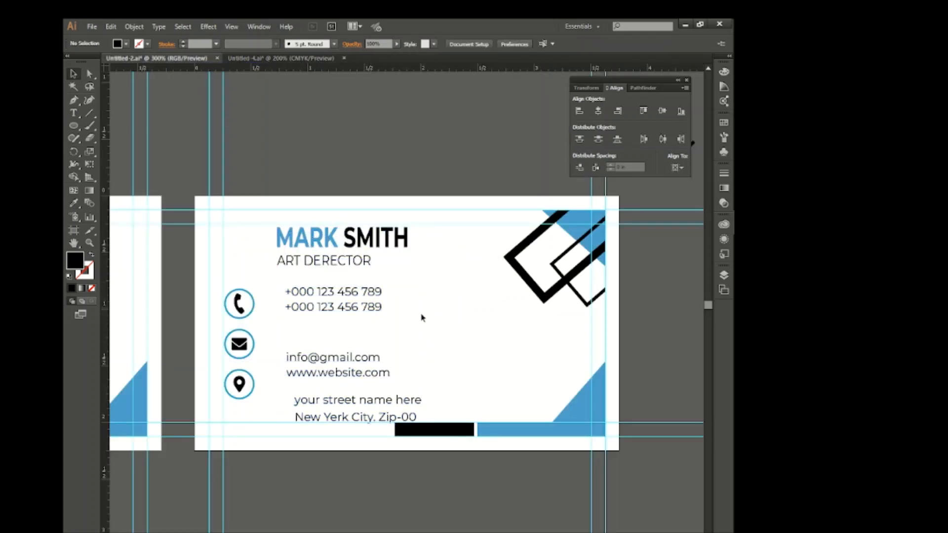
# Tighten the line spacing of the contact text and left-align each two-line pair beside its icon.
pyautogui.click(365, 416)
pyautogui.press('Up')
pyautogui.press('Up')
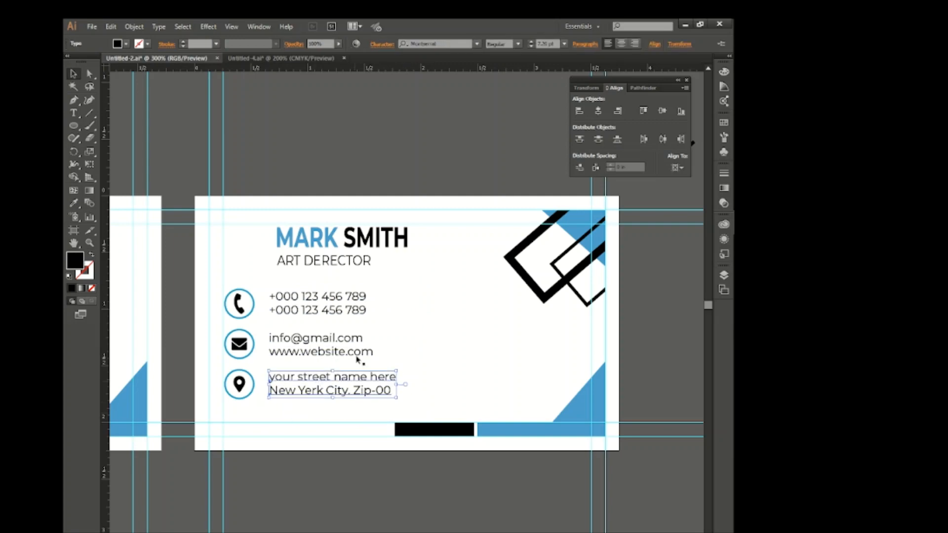
pyautogui.click(443, 349)
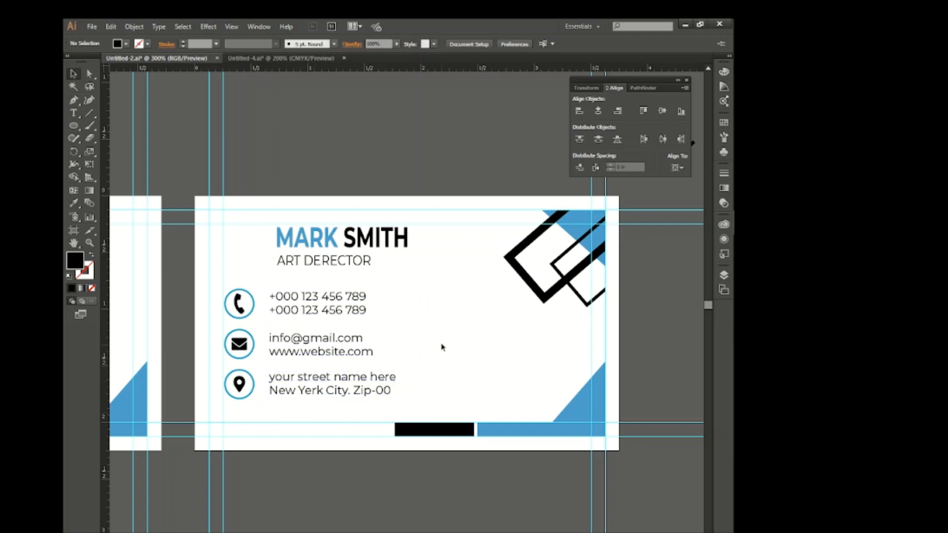
# Shift the name and job title group slightly left and up, in line with the contact text's left edge.
pyautogui.moveTo(364, 264); pyautogui.dragTo(354, 262)
pyautogui.press('Up')
pyautogui.press('Up')
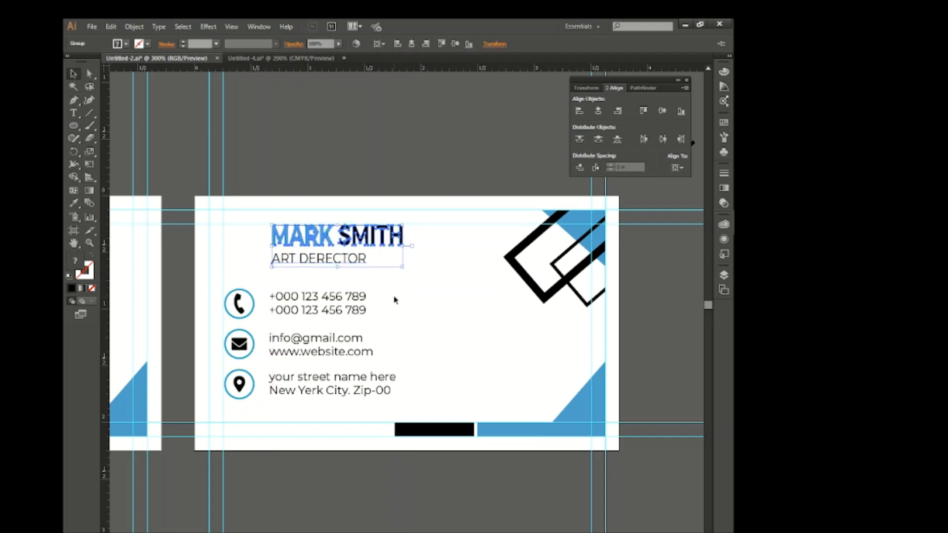
pyautogui.click(457, 330)
# Copy the QR code from the Untitled-4 document, scale it down, and position it just above the blue bar beside the lower-right triangle.
pyautogui.click(281, 59)
pyautogui.moveTo(516, 277); pyautogui.dragTo(347, 177)
pyautogui.moveTo(591, 264); pyautogui.dragTo(593, 348)
pyautogui.moveTo(632, 318); pyautogui.dragTo(542, 378)
pyautogui.press('Down')
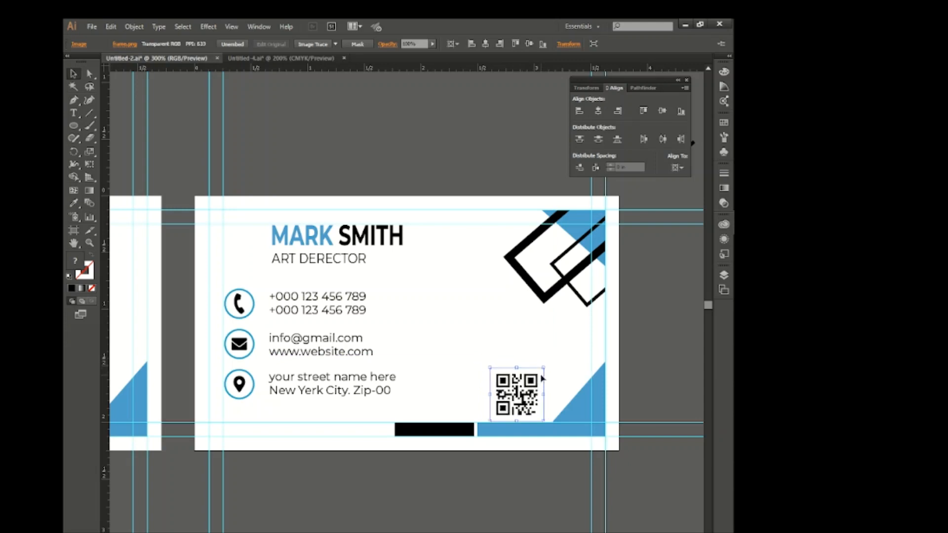
pyautogui.press('Right')
pyautogui.press('Right')
pyautogui.press('Right')
pyautogui.press('Right')
pyautogui.click(632, 383)
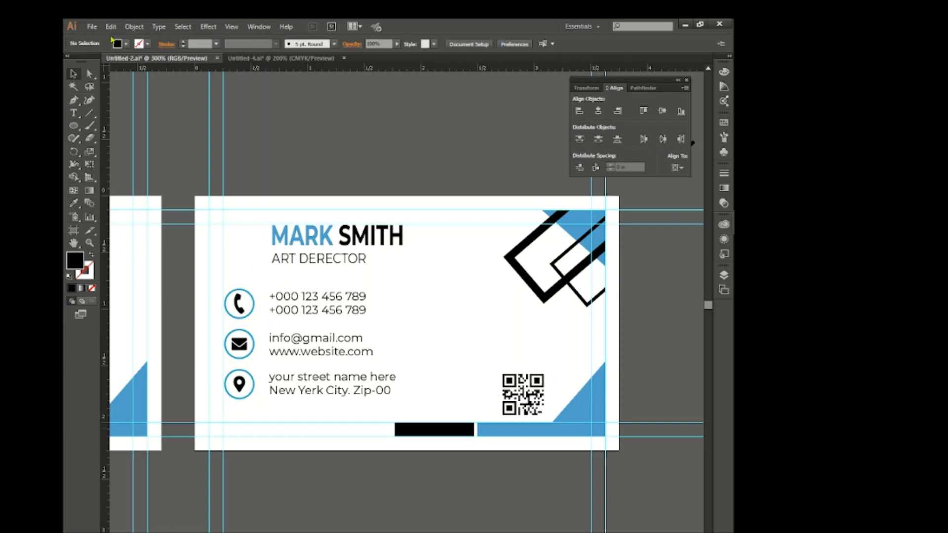
pyautogui.scroll(-2, 434, 357)
pyautogui.hscroll(-2, 402, 392)
pyautogui.scroll(-2, 405, 395)
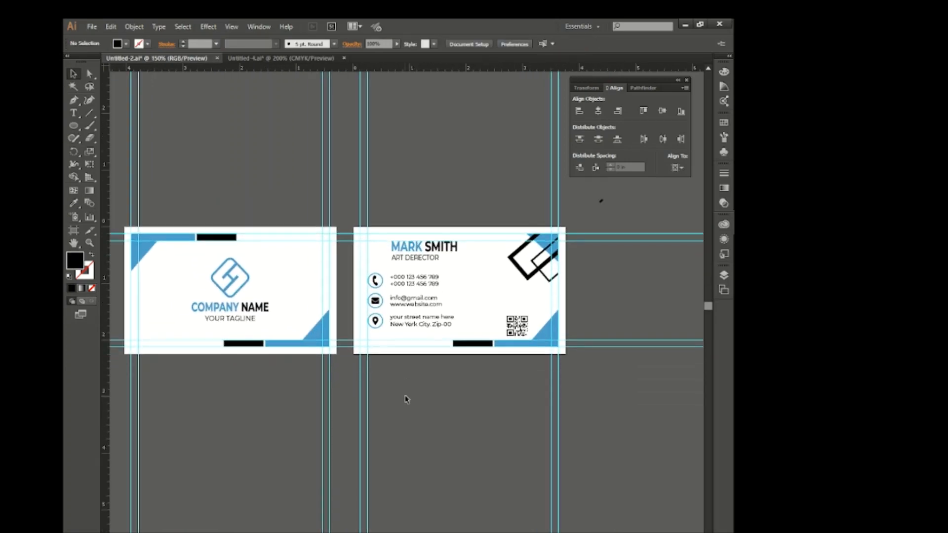
pyautogui.scroll(1, 478, 446)
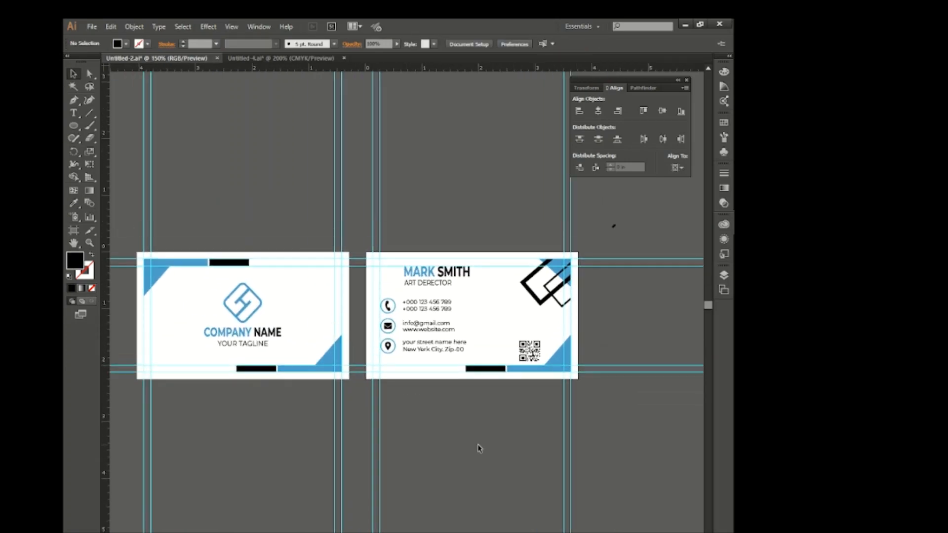